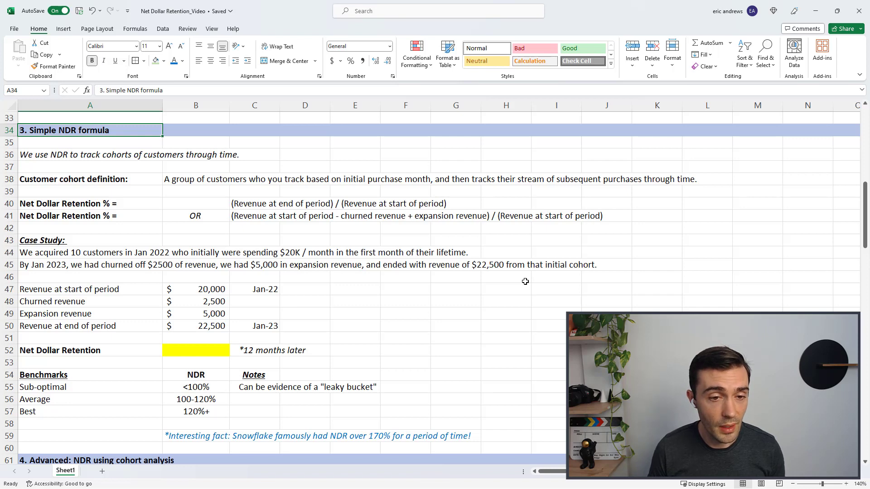
Review the Simple NDR case study text and its start, churned, expansion and end-of-period revenue rows, including the formula in B50.
left_click(89, 237)
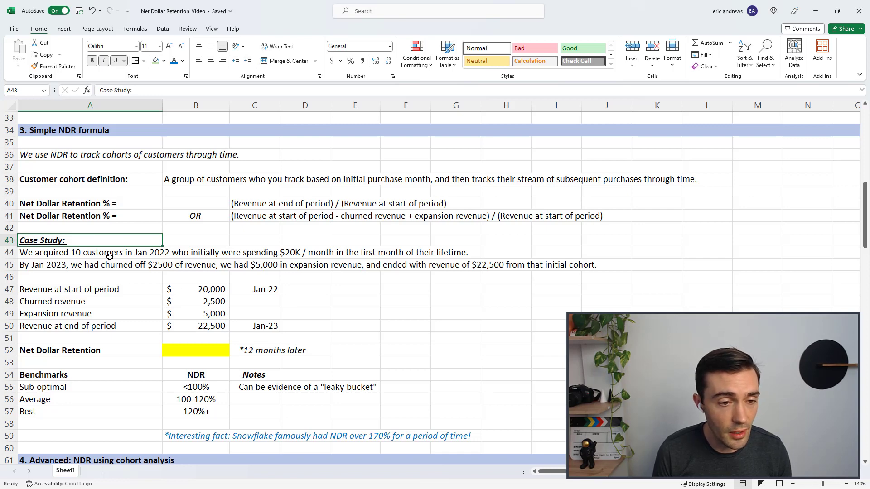
left_click(85, 252)
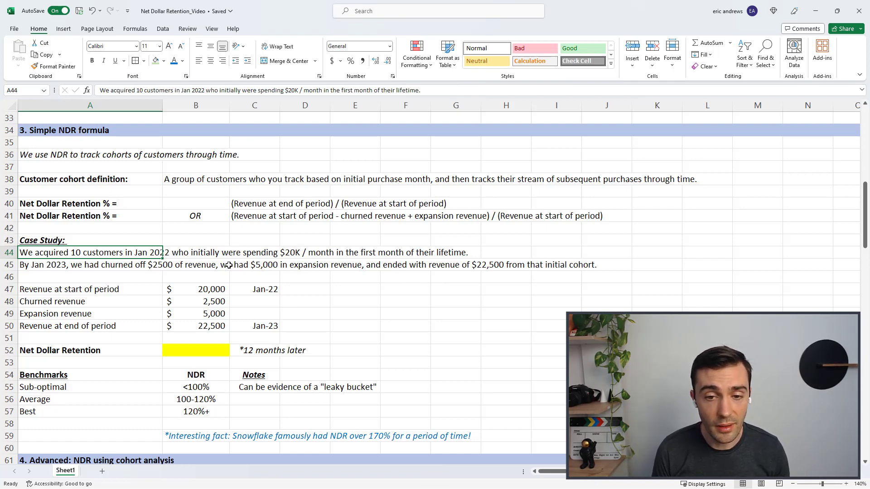
left_click(201, 289)
left_click(64, 289)
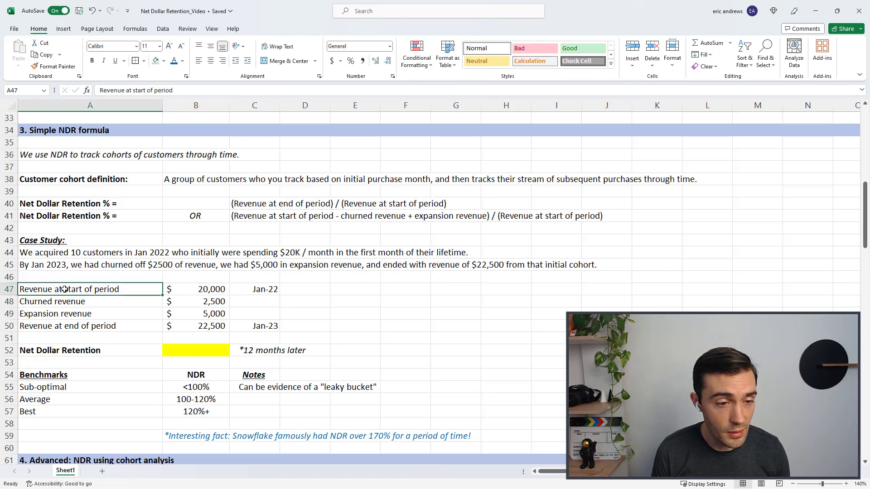
left_click(189, 287)
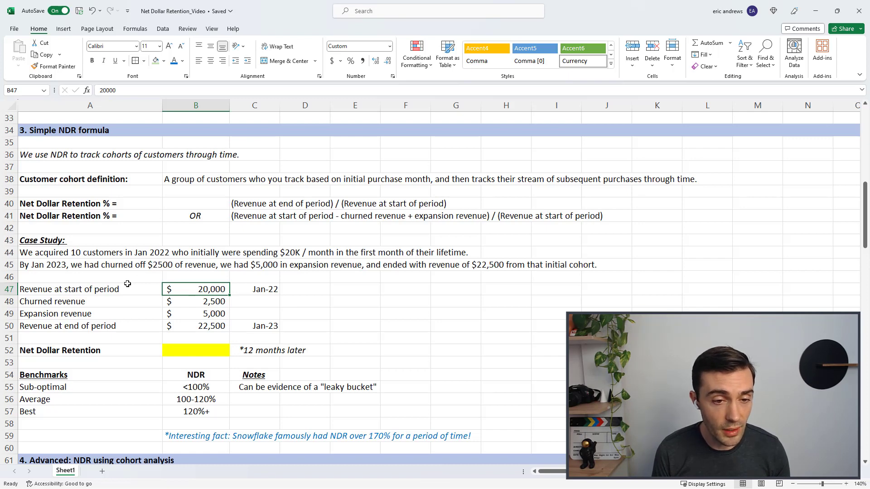
left_click(113, 302)
left_click(194, 303)
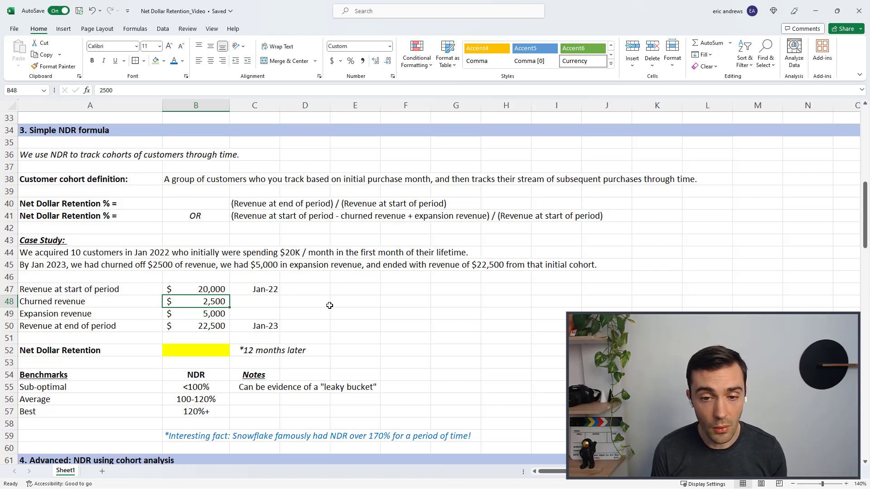
left_click(168, 313)
left_click(128, 314)
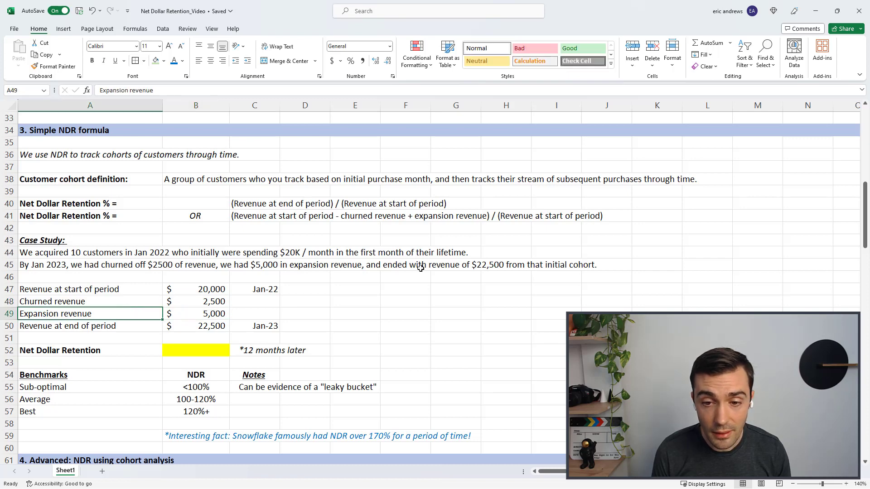
left_click(146, 324)
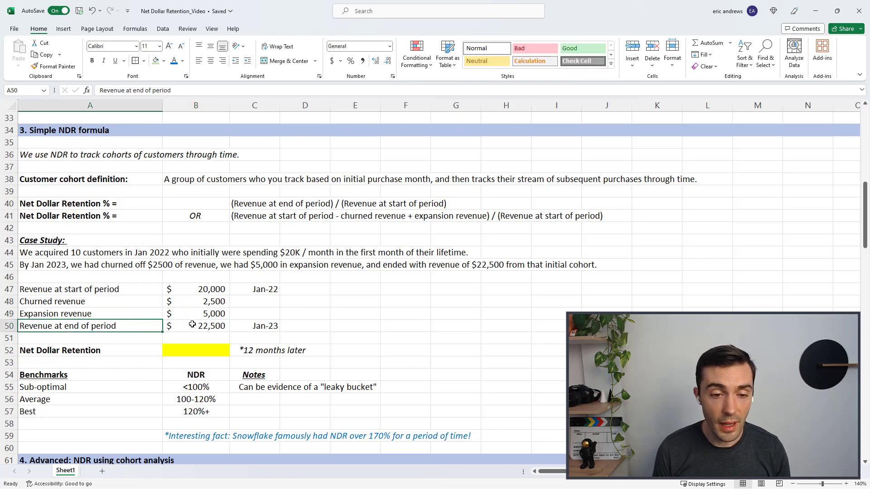
left_click(194, 324)
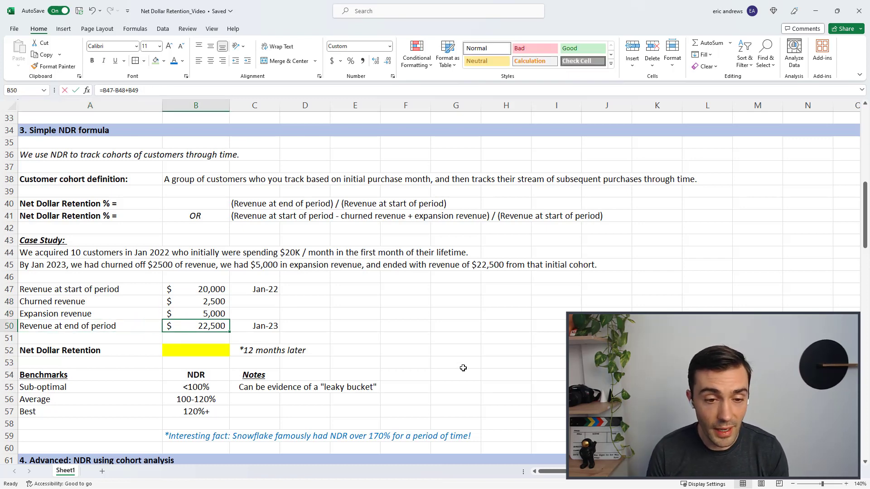
key("F2")
key("Escape")
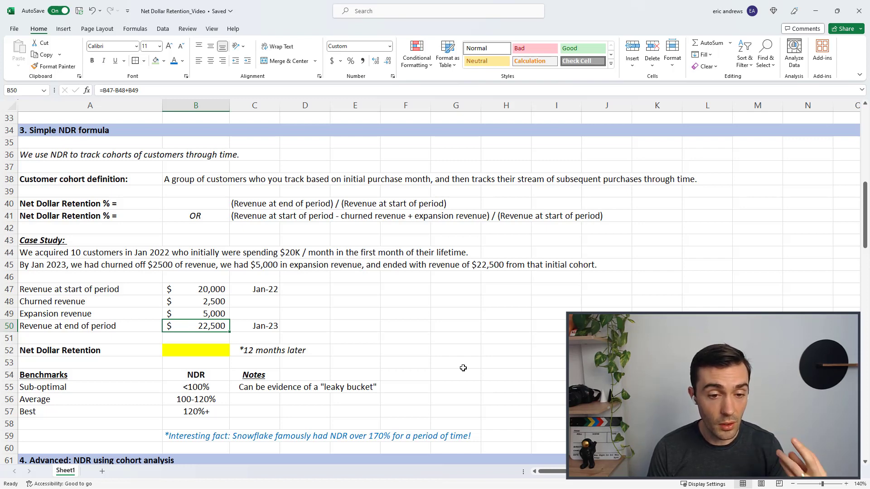
Calculate Net Dollar Retention in B52 by dividing revenue at end of period by revenue at start of period with =B50/B47.
key("Right")
key("Left")
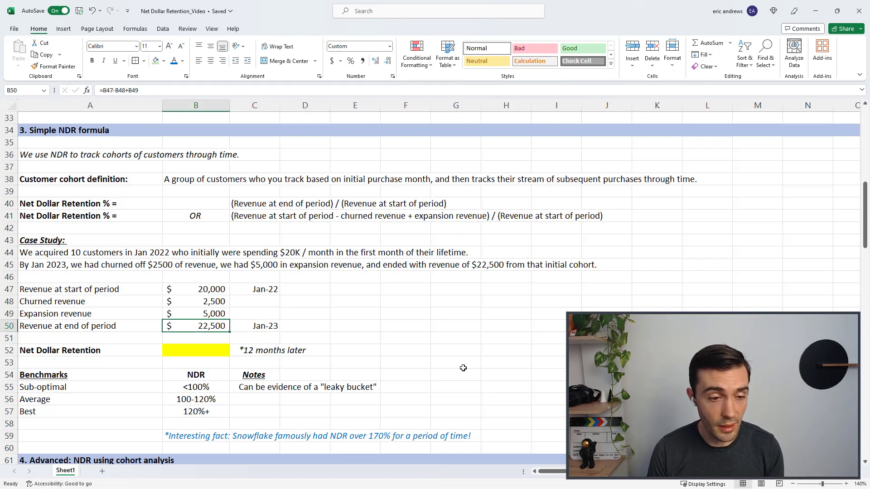
key("Down")
key("Down")
type("=")
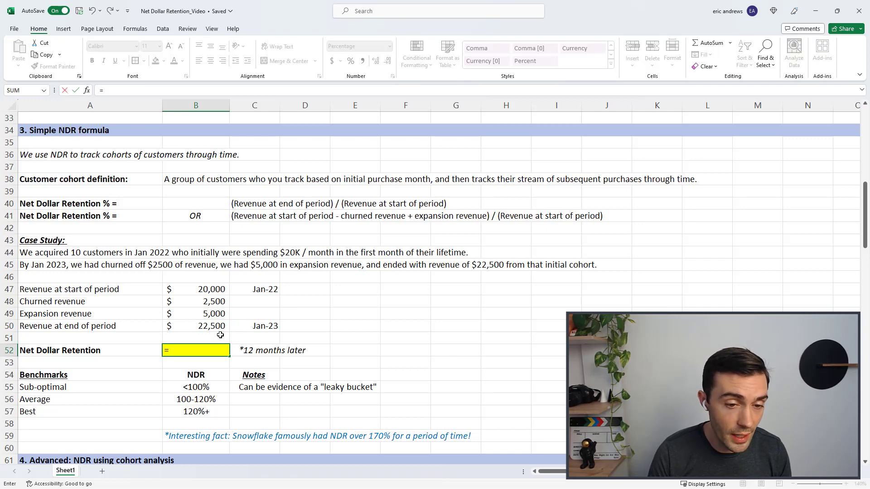
left_click(210, 326)
type("/")
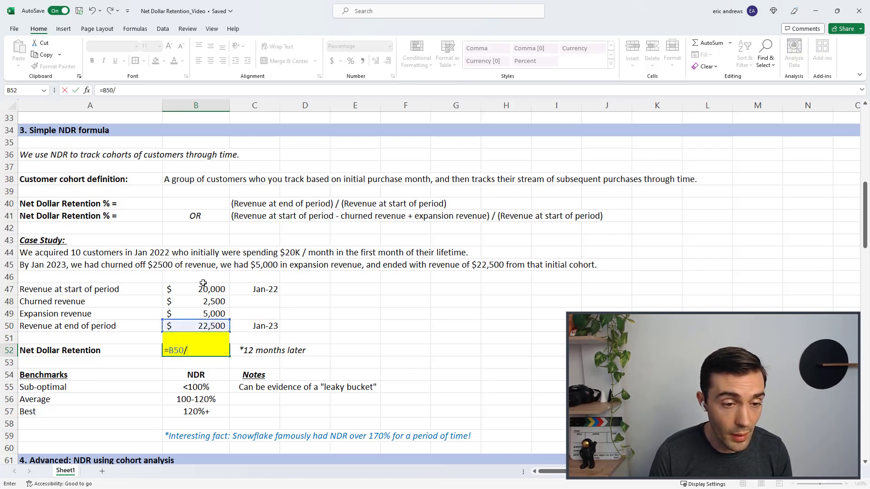
left_click(205, 289)
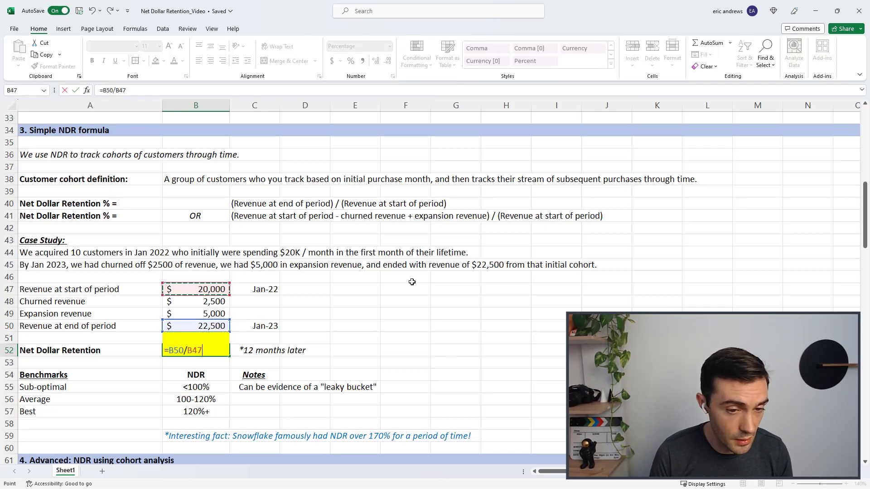
key("ctrl+Return")
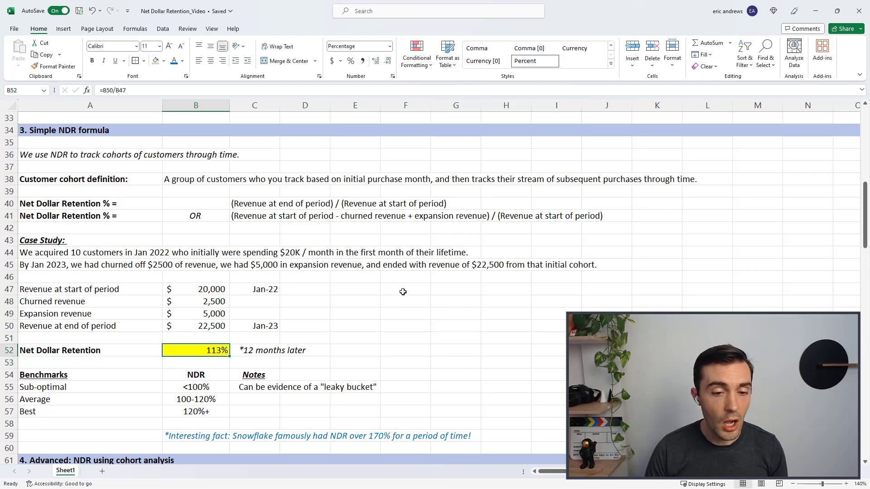
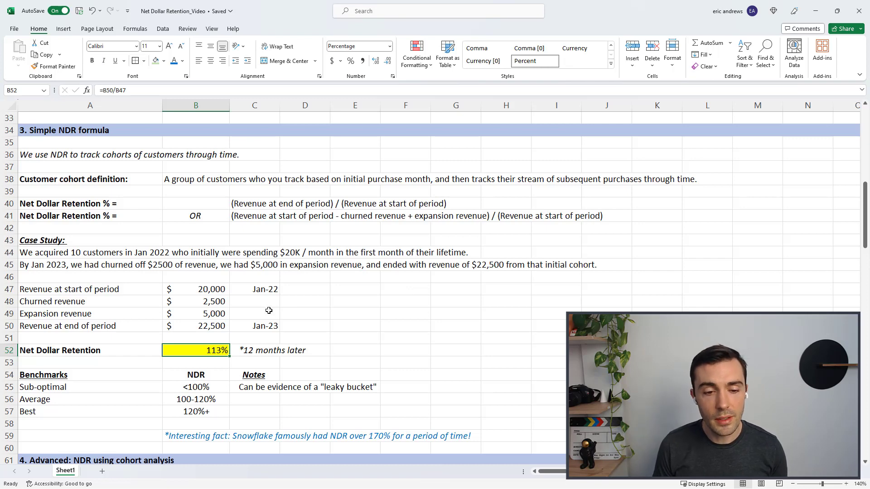
Examine the NDR benchmarks for the sub-optimal, average and best categories below the Net Dollar Retention result.
left_click(84, 374)
left_click(96, 388)
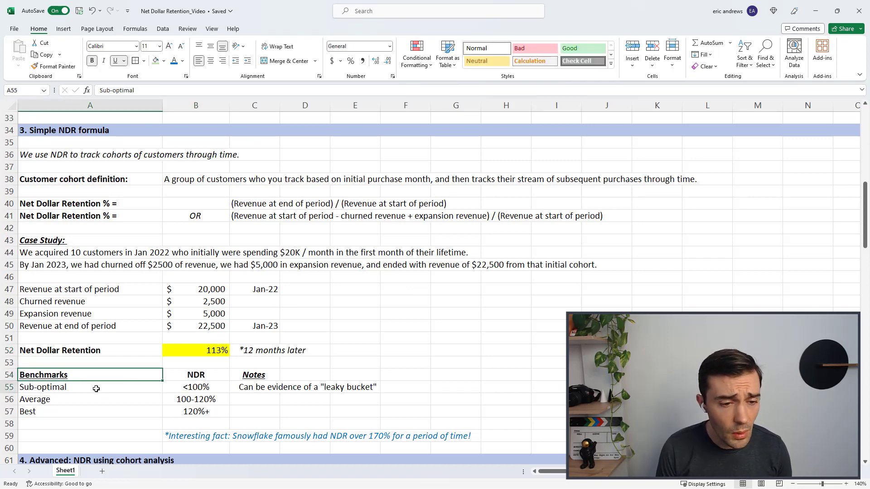
left_click(194, 387)
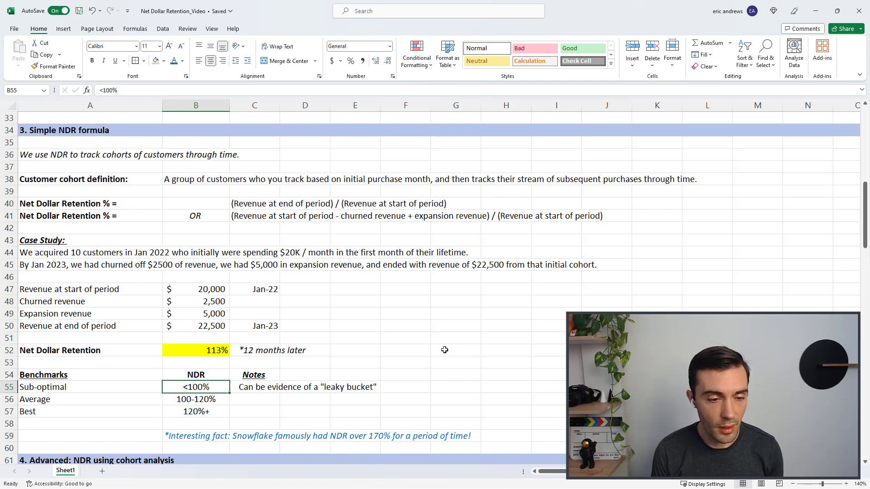
left_click(48, 399)
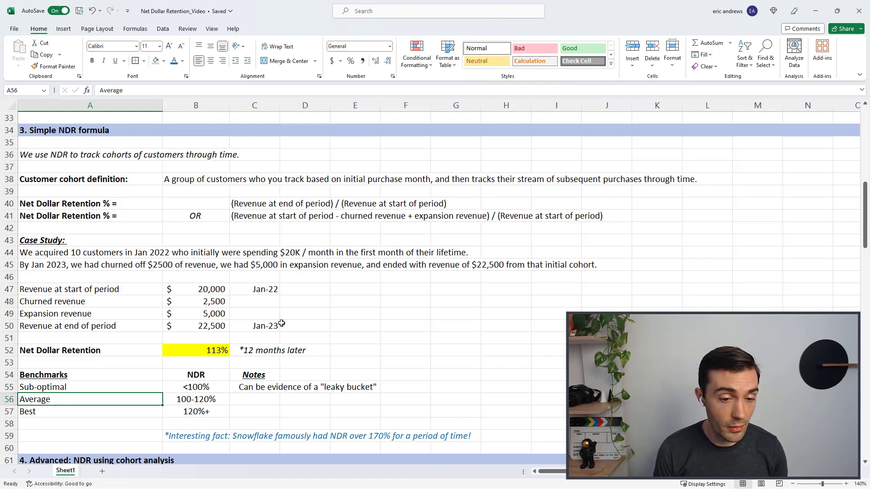
left_click(88, 413)
left_click(192, 409)
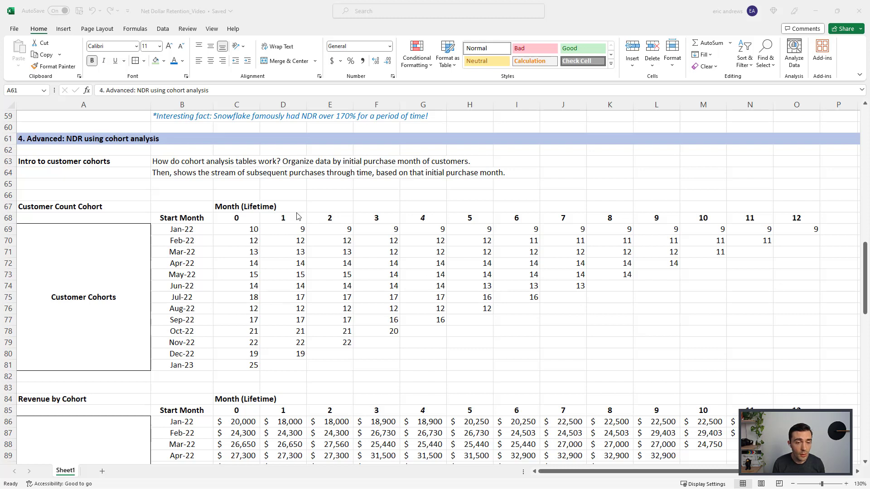
Look over the customer cohort intro in section 4 and the Customer Count, Revenue by Cohort and Net Dollar Retention tables.
left_click(80, 162)
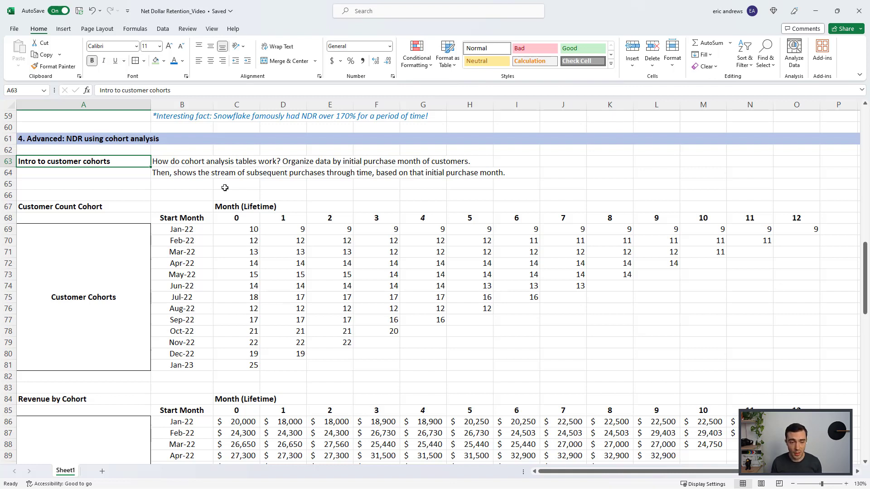
left_click(88, 206)
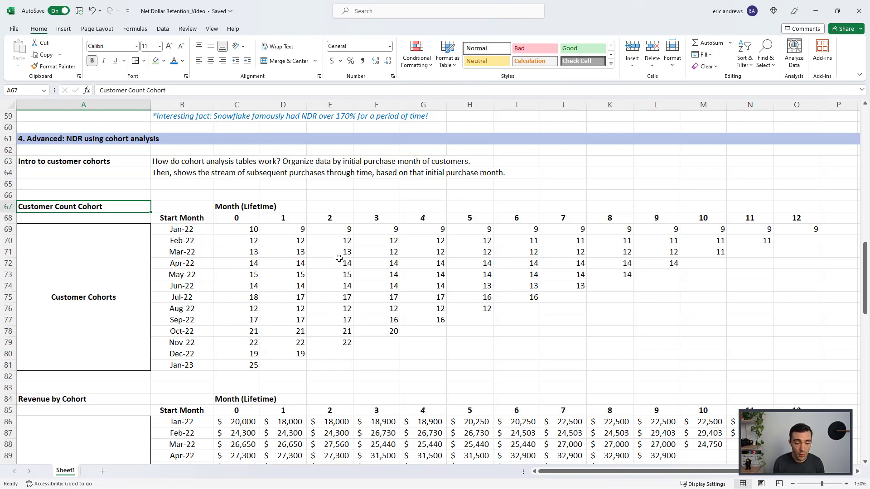
scroll(339, 258, "down", 3)
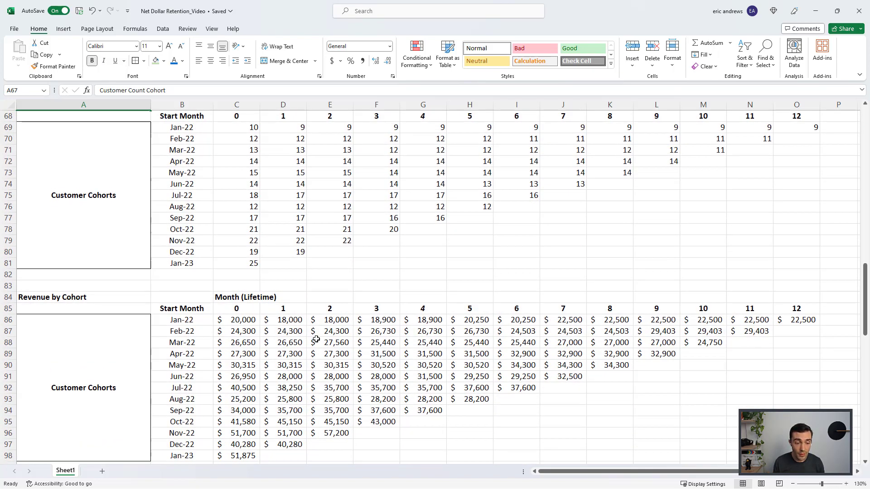
scroll(316, 339, "down", 1)
scroll(315, 312, "down", 4)
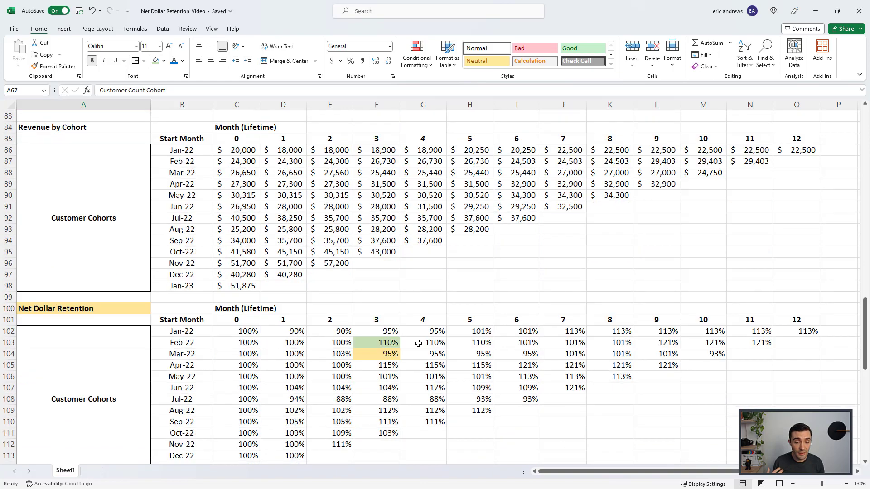
scroll(312, 343, "up", 7)
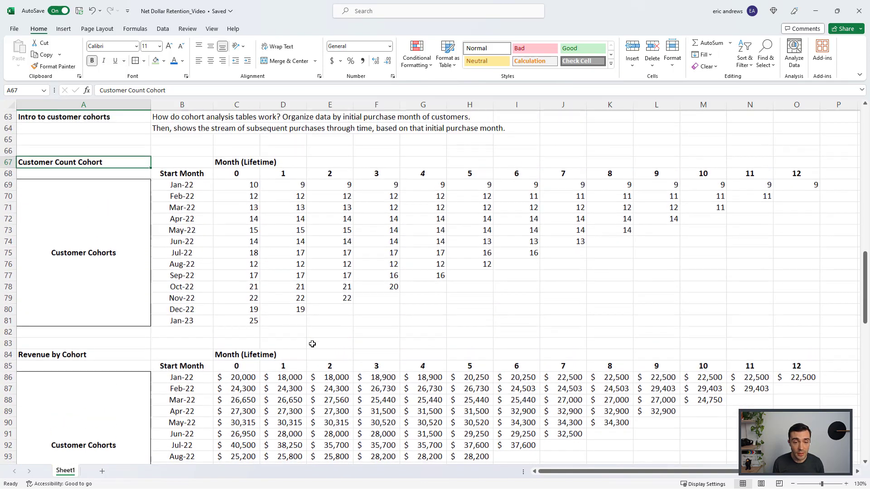
scroll(312, 344, "up", 2)
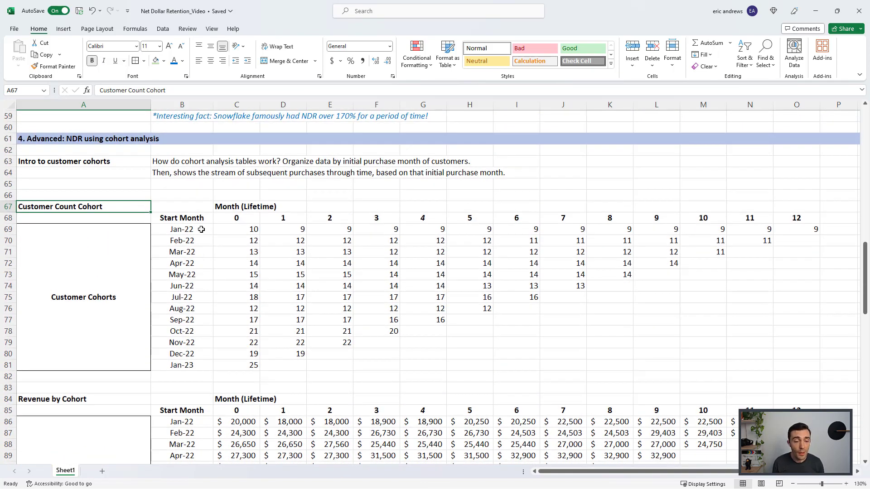
Examine how the Customer Count Cohort table relates start month to lifetime month, using the Apr-22 cohort at month 0.
left_click(220, 218)
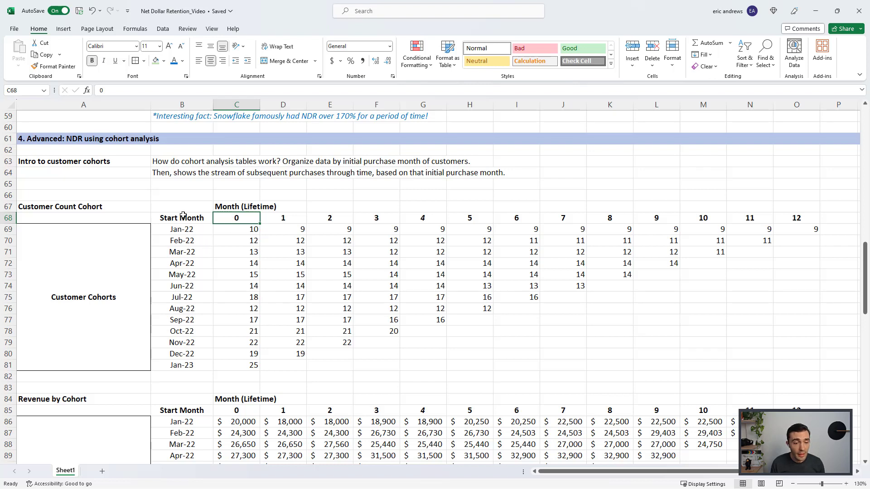
left_click(177, 264)
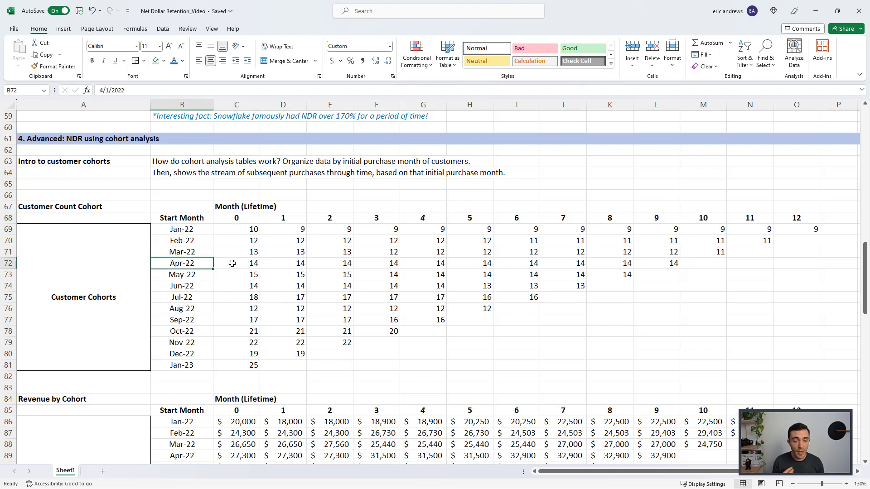
left_click(234, 263)
left_click(185, 264)
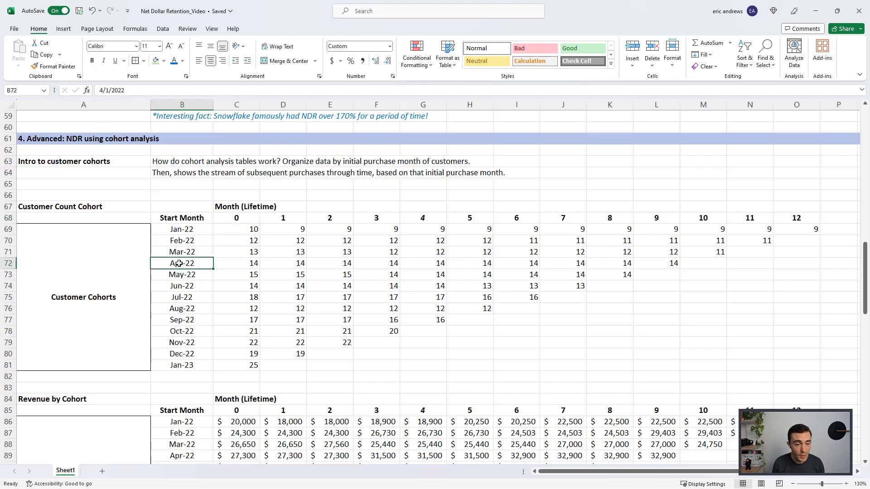
left_click(241, 266)
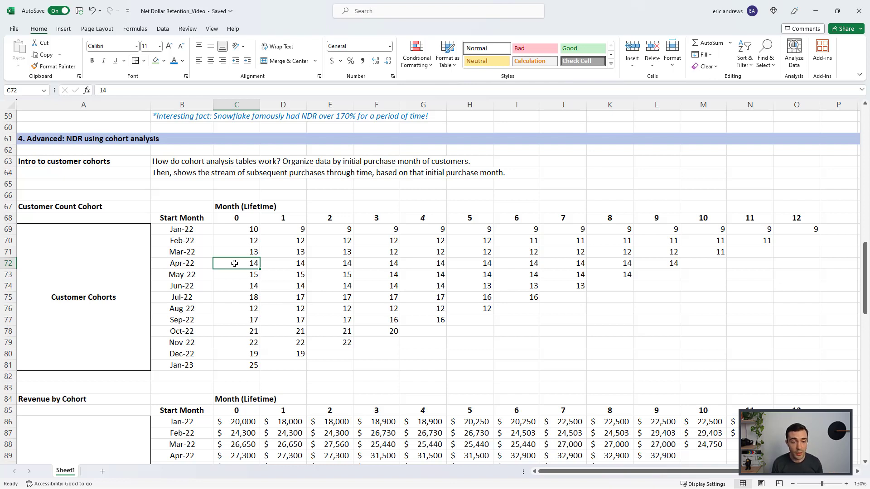
left_click(231, 207)
left_click(234, 215)
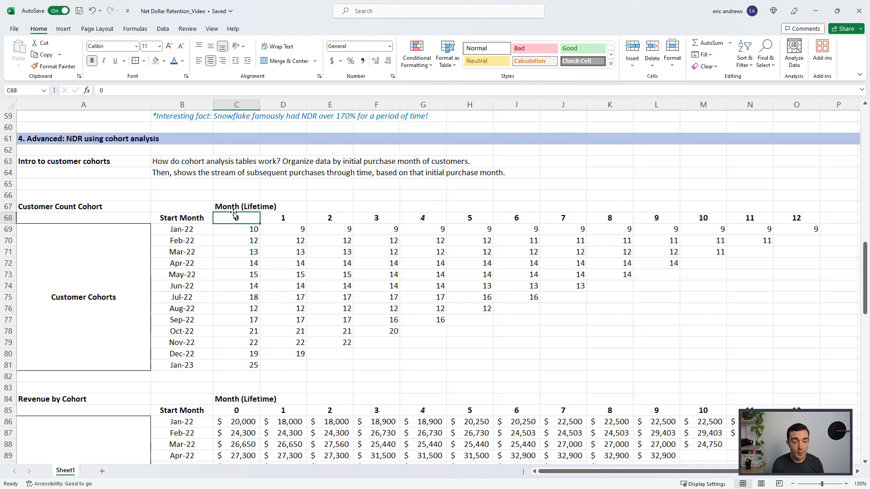
left_click(236, 265)
left_click(181, 262)
left_click(240, 263)
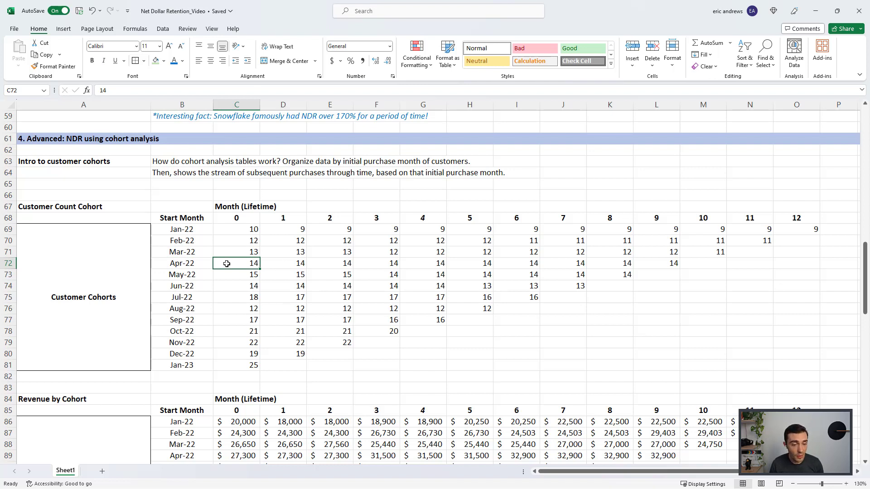
Follow the Apr-22 cohort's customer counts across lifetime months 1 to 4 in the Customer Count Cohort table.
left_click(275, 264)
left_click(281, 219)
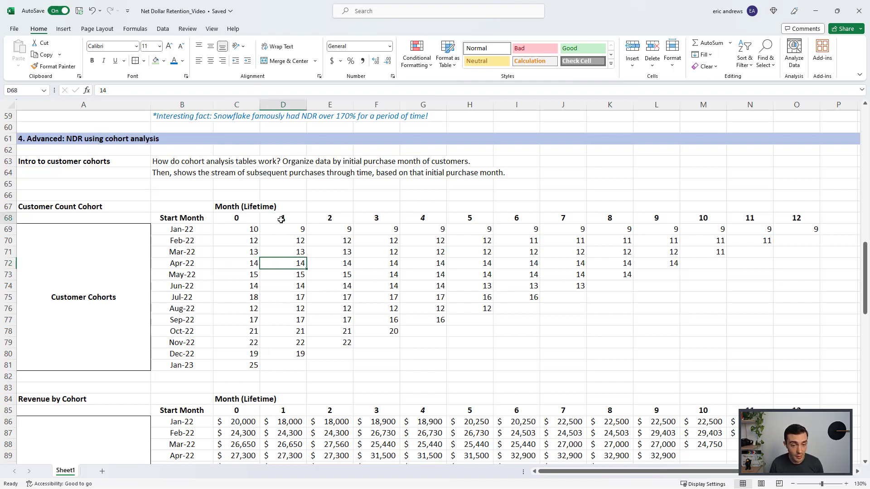
left_click(286, 265)
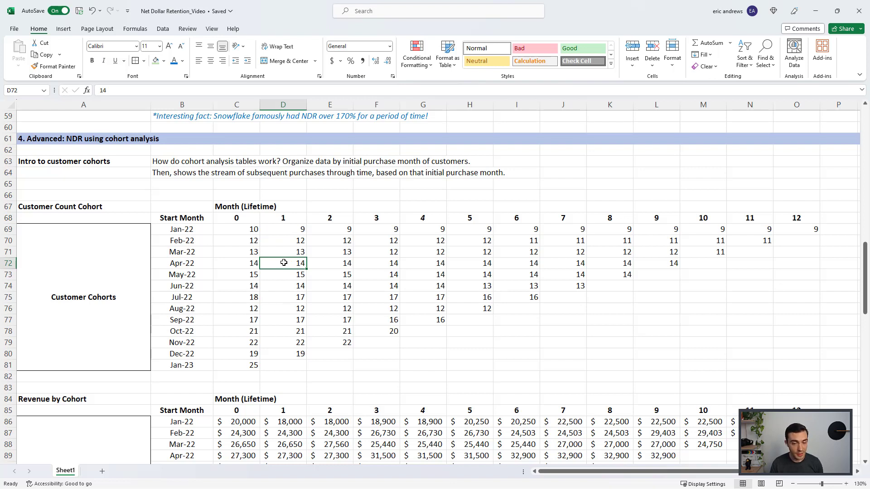
left_click(335, 266)
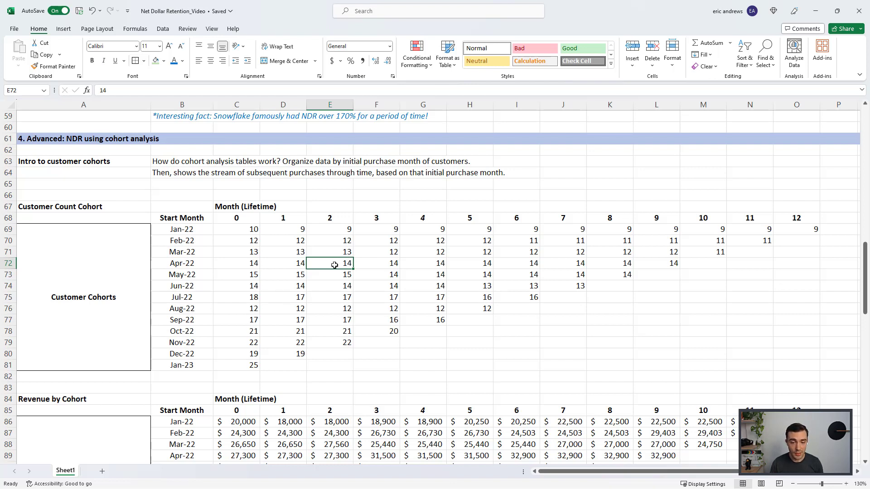
left_click(375, 266)
left_click(422, 265)
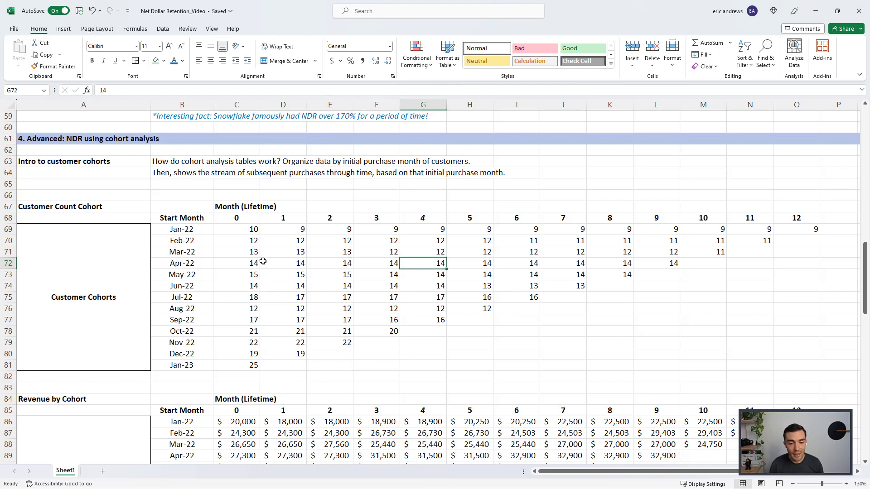
Trace the Apr-22 cohort's customer counts from lifetime month 0 to 9 in the Customer Count Cohort table and select that range.
left_click(249, 262)
left_click(292, 264)
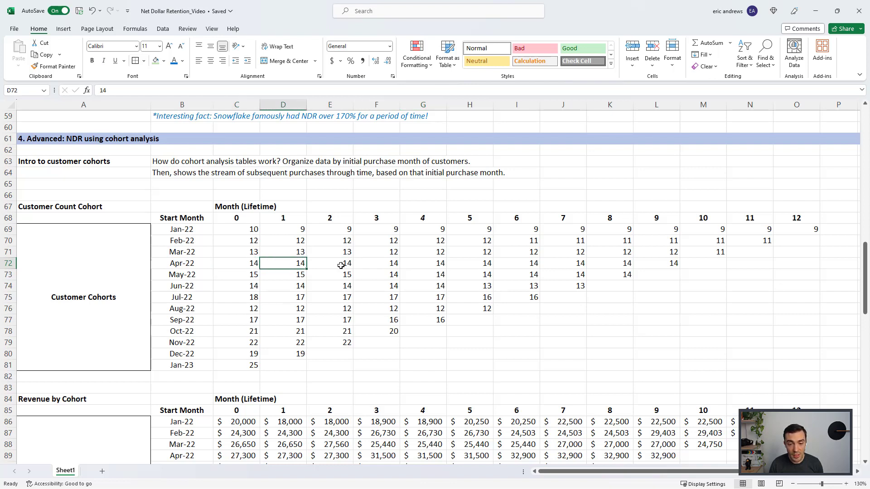
left_click(341, 266)
left_click(372, 265)
left_click(424, 263)
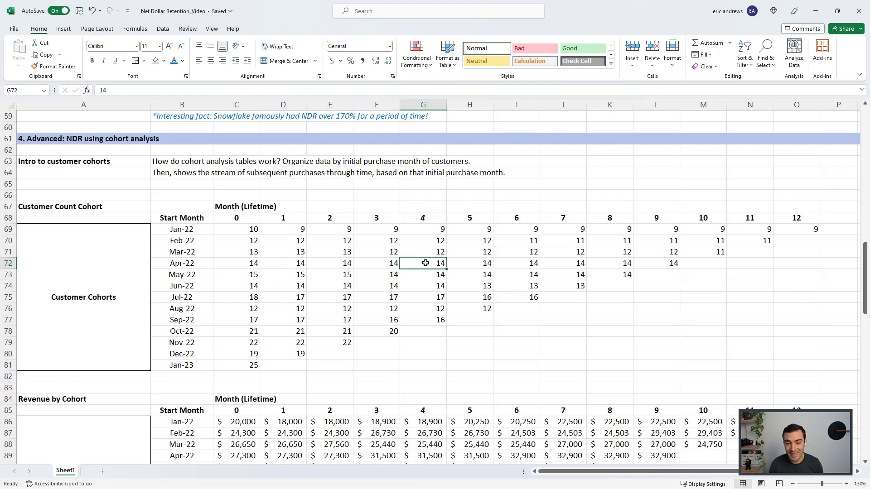
left_click(476, 266)
left_click(521, 264)
left_click(563, 263)
left_click(606, 263)
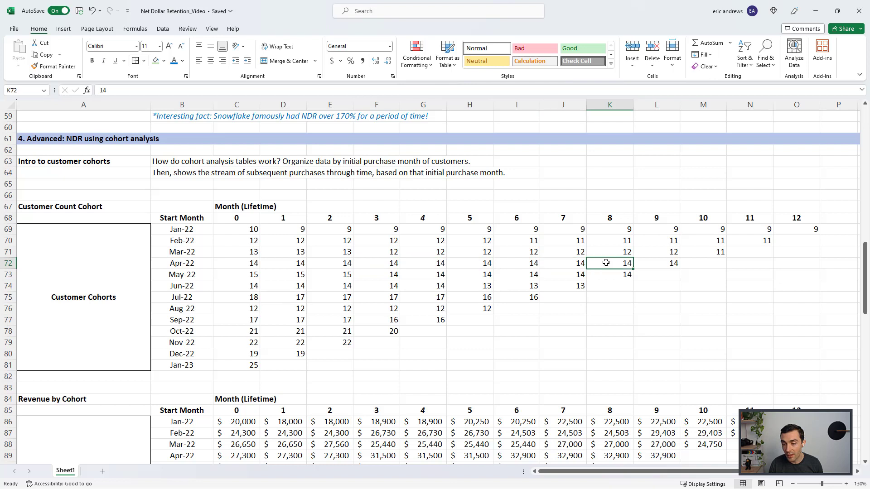
left_click(674, 262)
left_click_drag(659, 263, 247, 262)
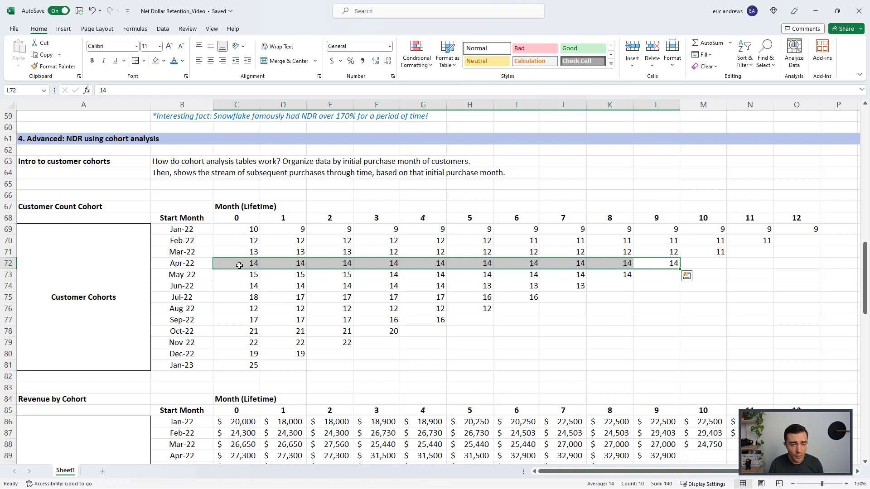
Follow the Mar-22 cohort's customer counts from lifetime month 0 to 10, comparing months 2 and 3 and months 9 and 10.
left_click(203, 256)
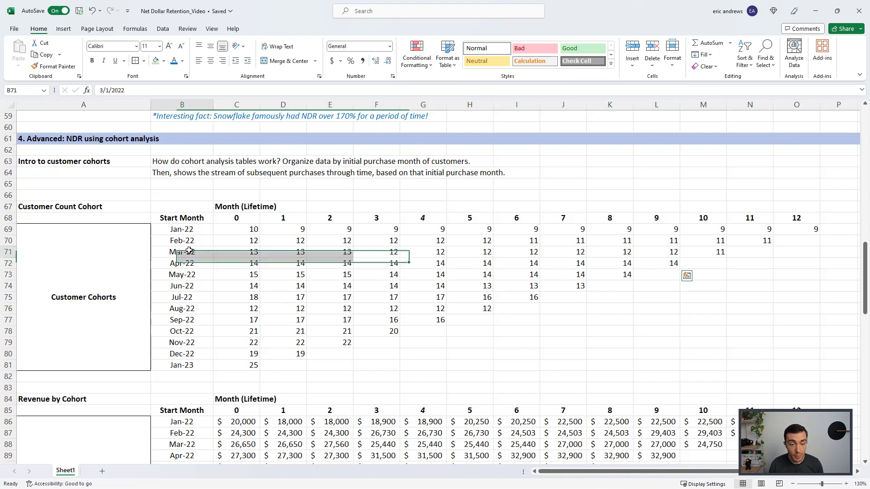
left_click(235, 251)
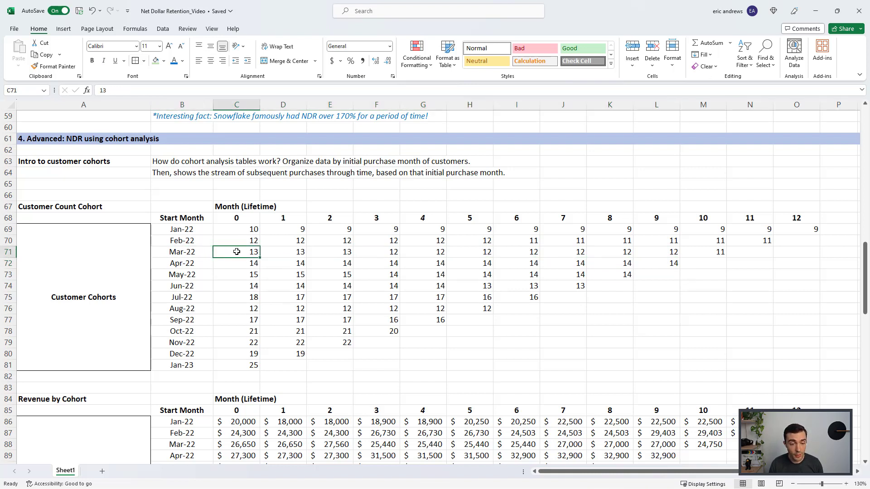
left_click(285, 252)
left_click(344, 252)
left_click(380, 249)
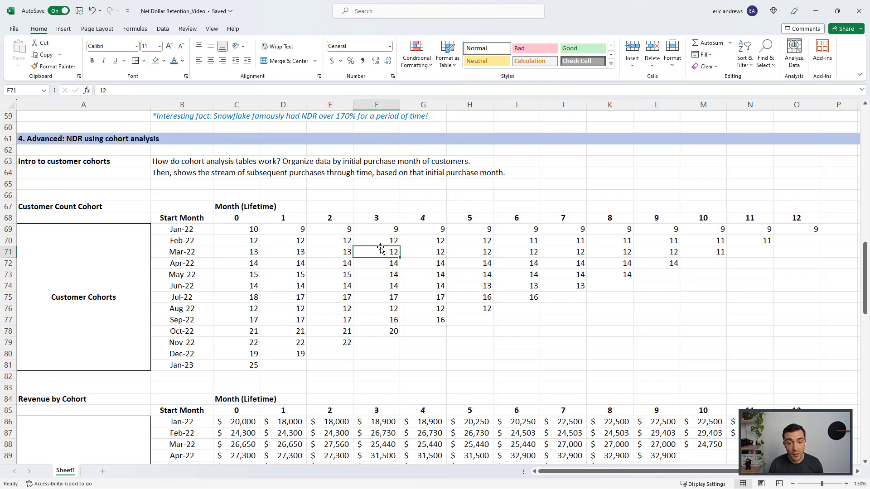
left_click(342, 252)
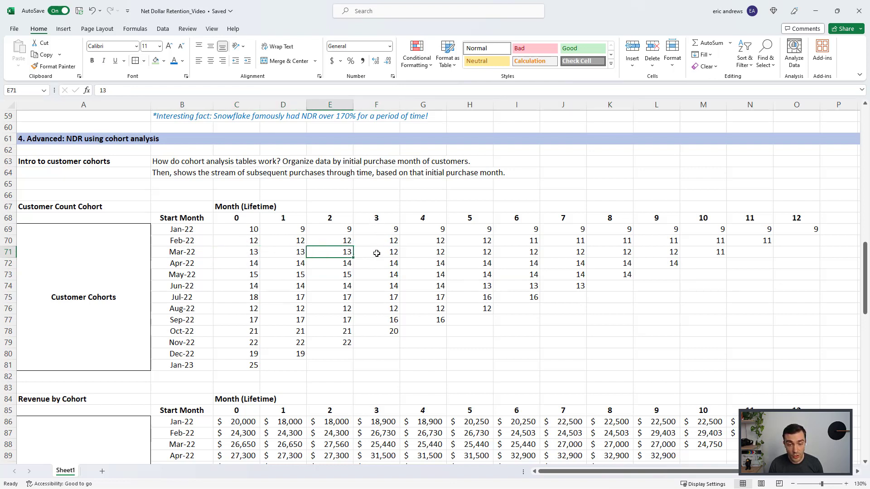
left_click(377, 253)
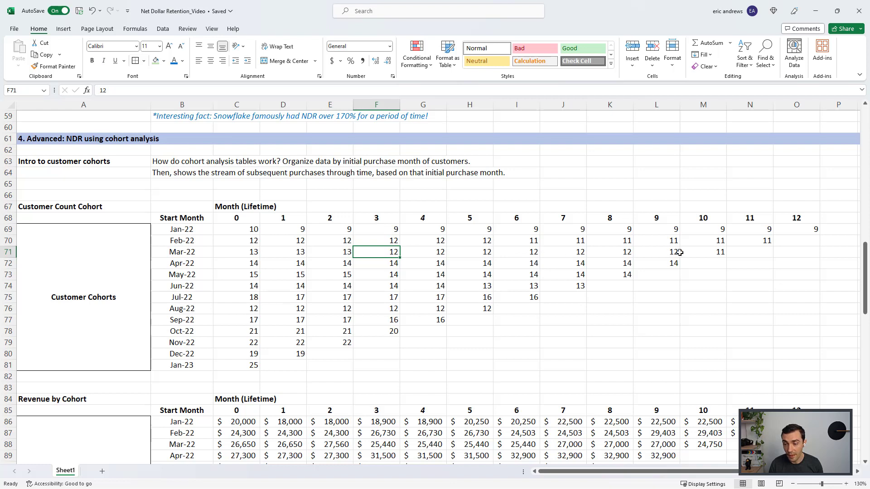
left_click(694, 252)
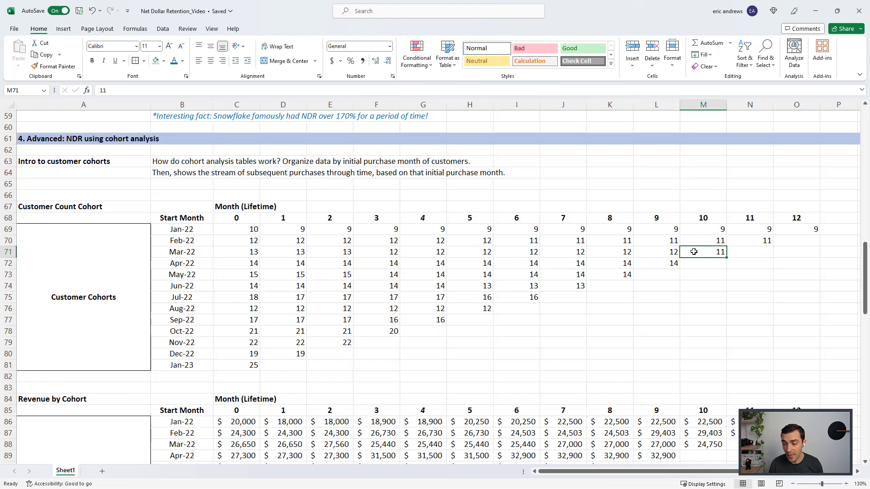
left_click(655, 253)
left_click(707, 252)
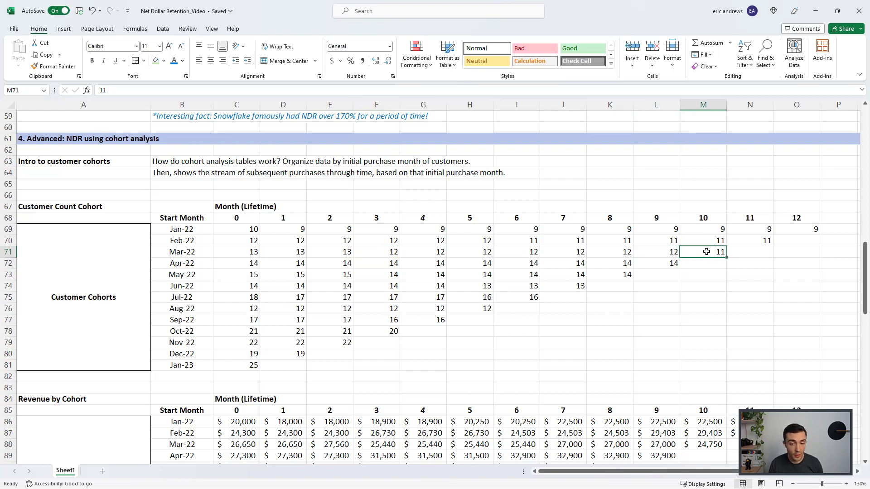
left_click(245, 252)
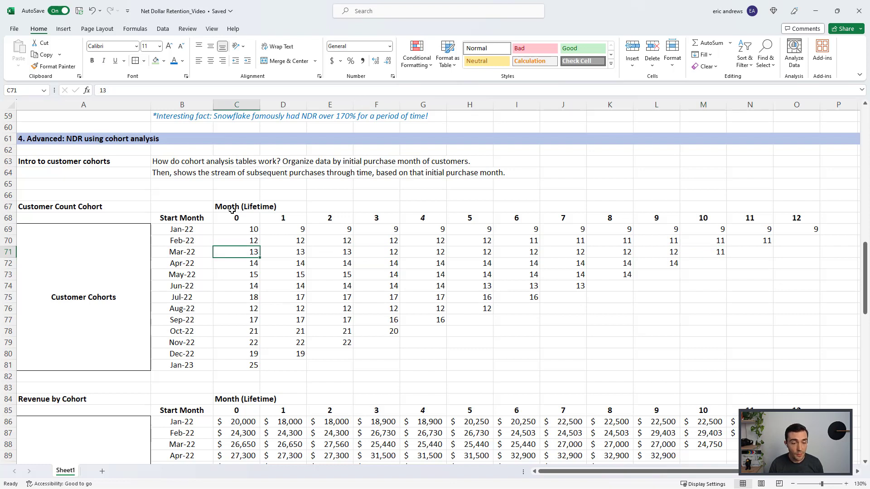
Select the diagonal of customer counts for calendar month April 2022, from Apr-22 at month 0 up to Jan-22 at month 3.
left_click(189, 264)
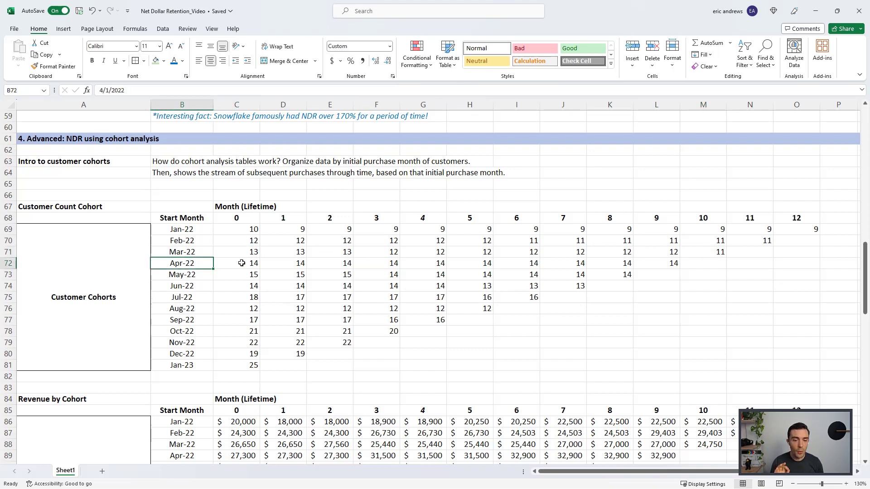
left_click(241, 263)
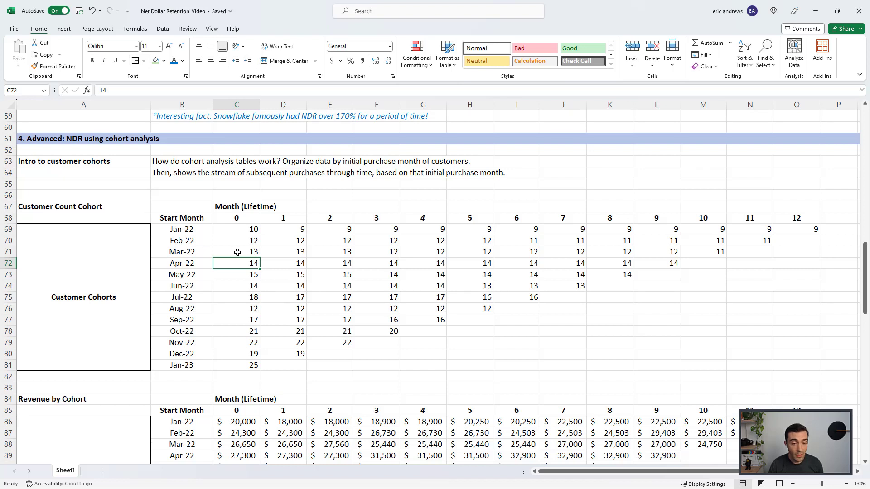
left_click(295, 252, "ctrl")
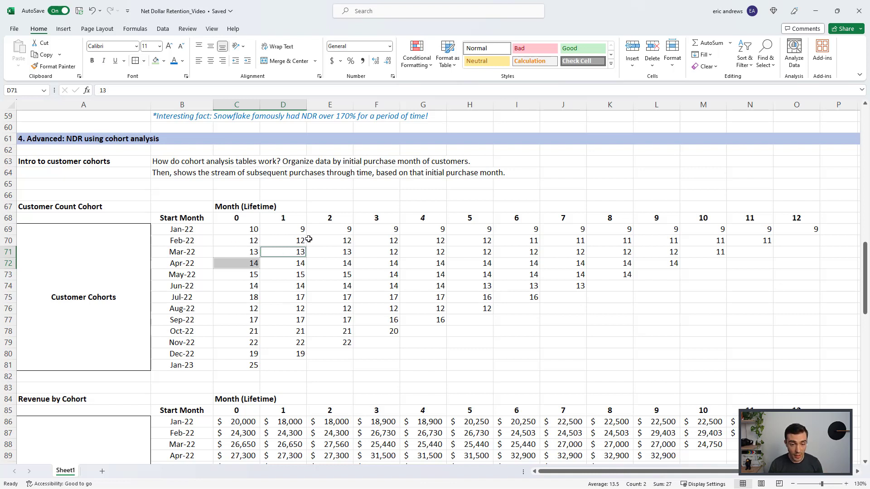
left_click(335, 240, "ctrl")
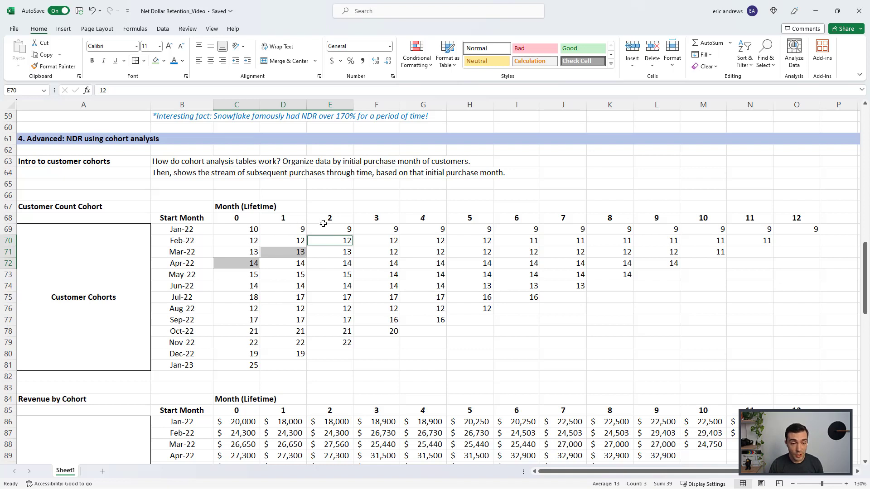
left_click(381, 230, "ctrl")
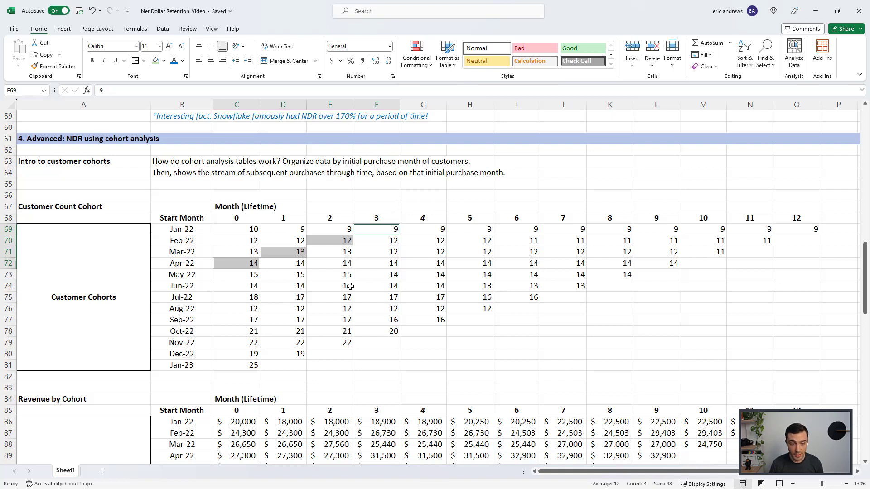
Review the Apr-22 row of customer counts across lifetime months 0 to 9, returning to its month 0 cell.
left_click(238, 263)
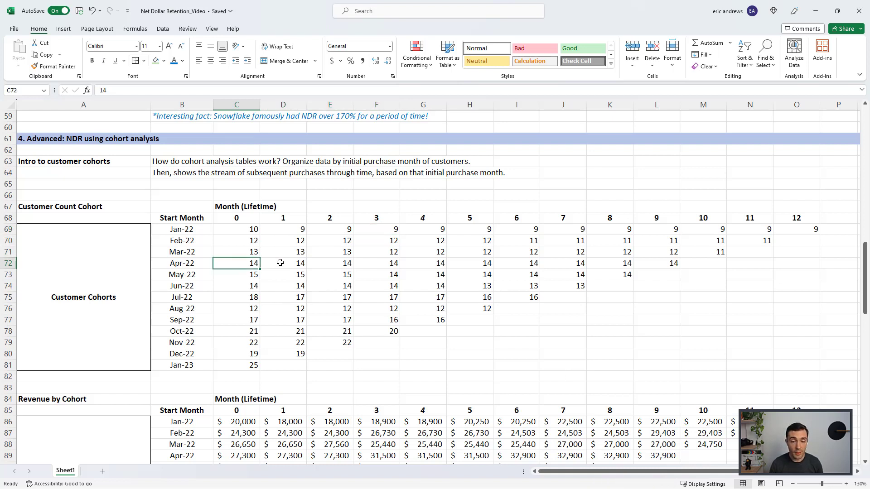
left_click_drag(239, 264, 654, 263)
left_click(245, 263)
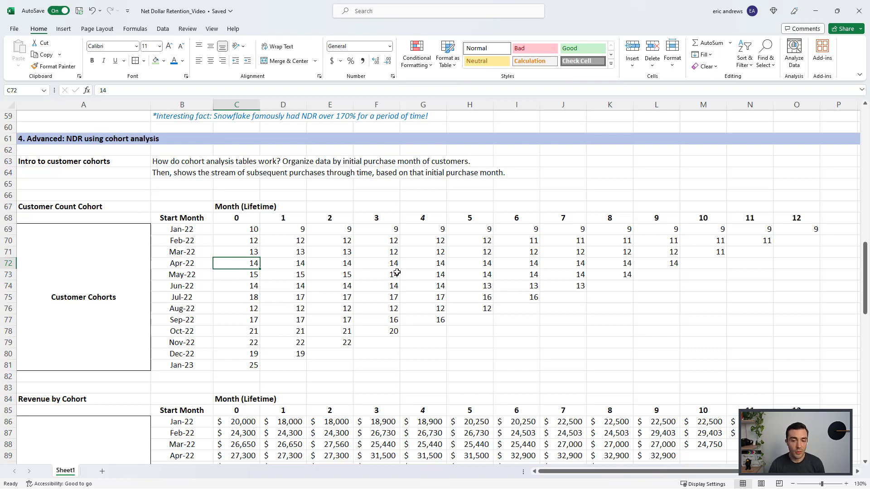
Follow the Apr-22 cohort's revenue across lifetime months 0 to 9 in the Revenue by Cohort table, ending on month 9.
scroll(402, 270, "down", 1)
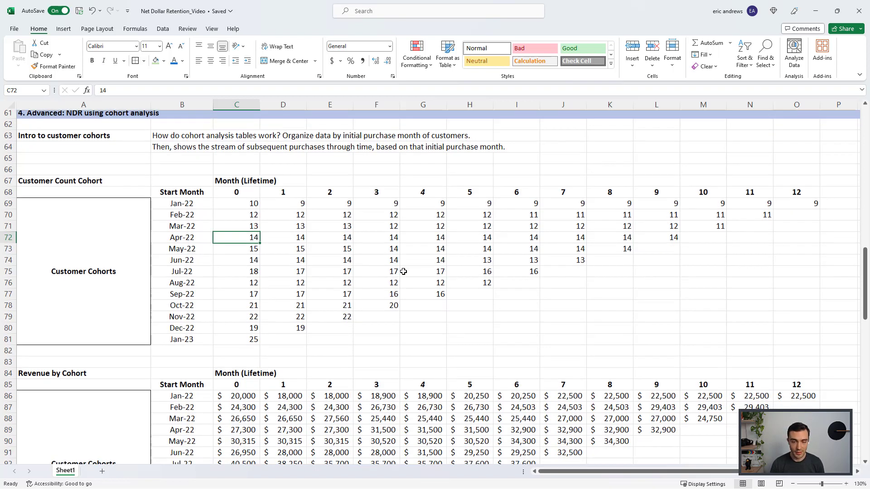
scroll(406, 271, "down", 2)
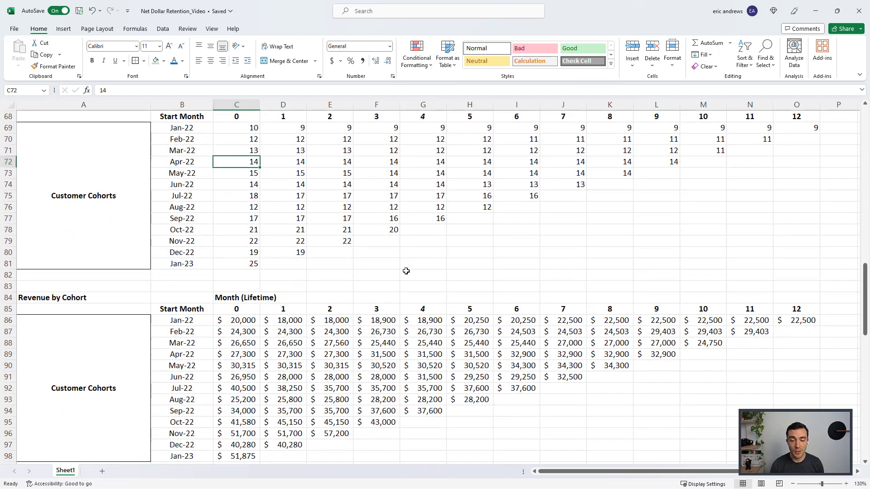
scroll(406, 267, "down", 1)
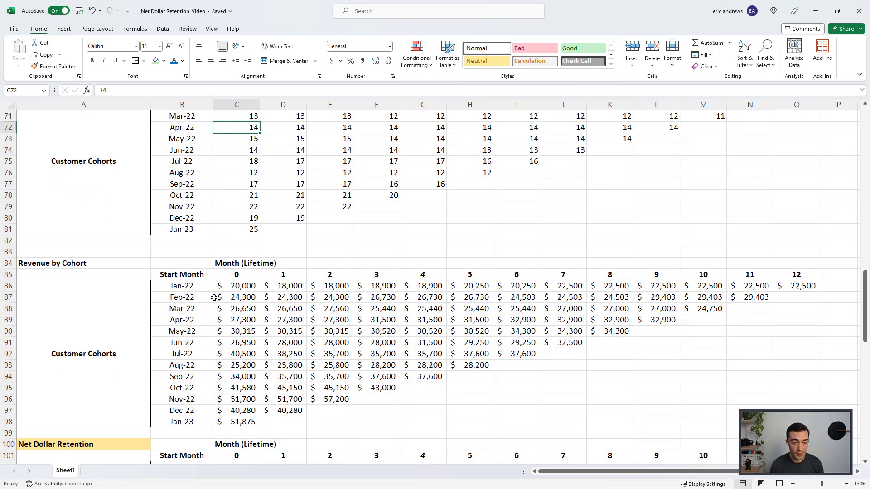
scroll(234, 291, "up", 1)
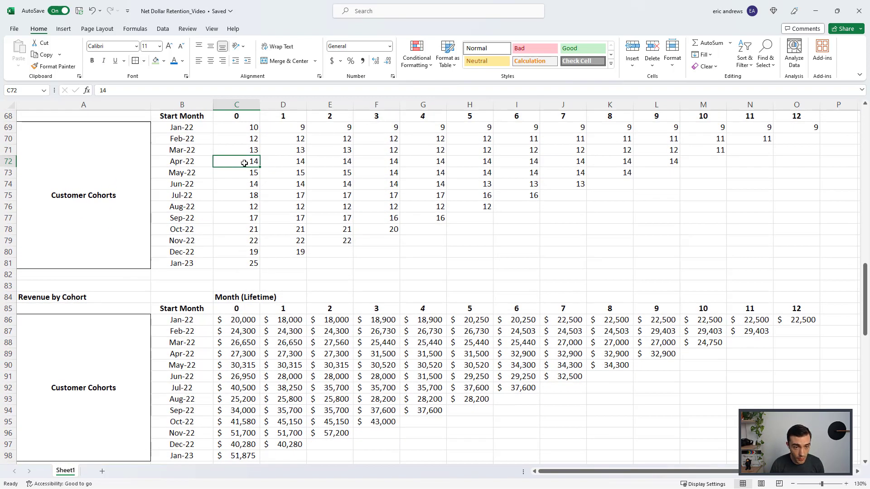
left_click(238, 352)
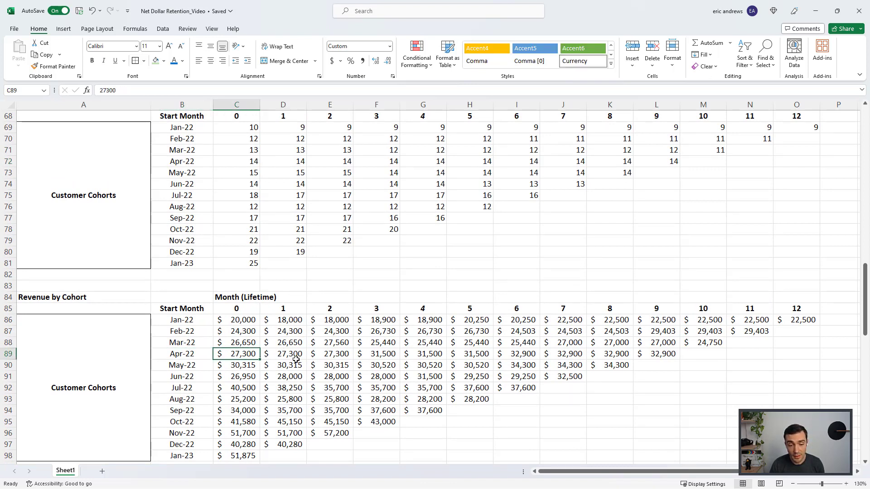
left_click(288, 356)
left_click(336, 356)
left_click(382, 356)
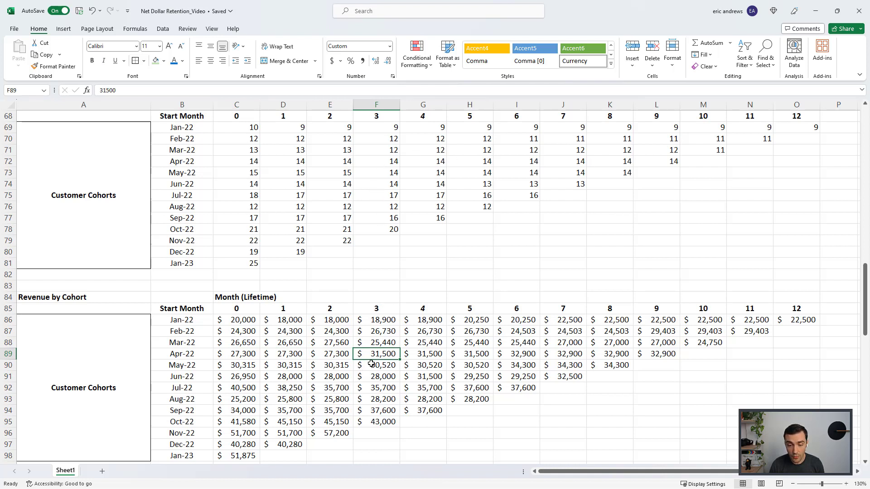
left_click(430, 353)
left_click(467, 354)
left_click(526, 354)
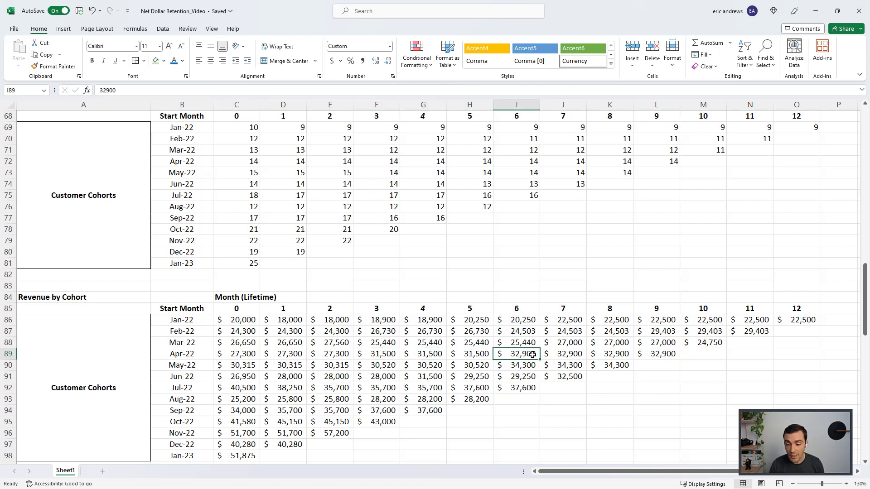
left_click(566, 354)
left_click(621, 356)
left_click(661, 357)
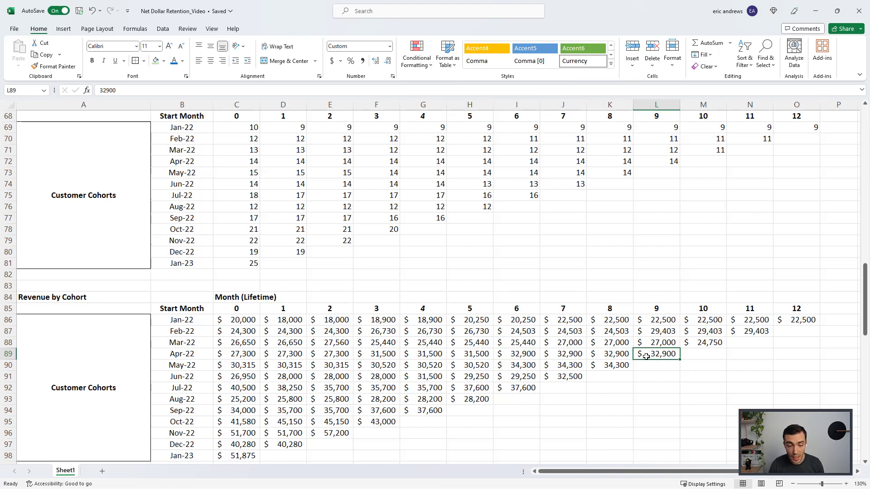
left_click_drag(229, 356, 662, 353)
left_click(659, 350)
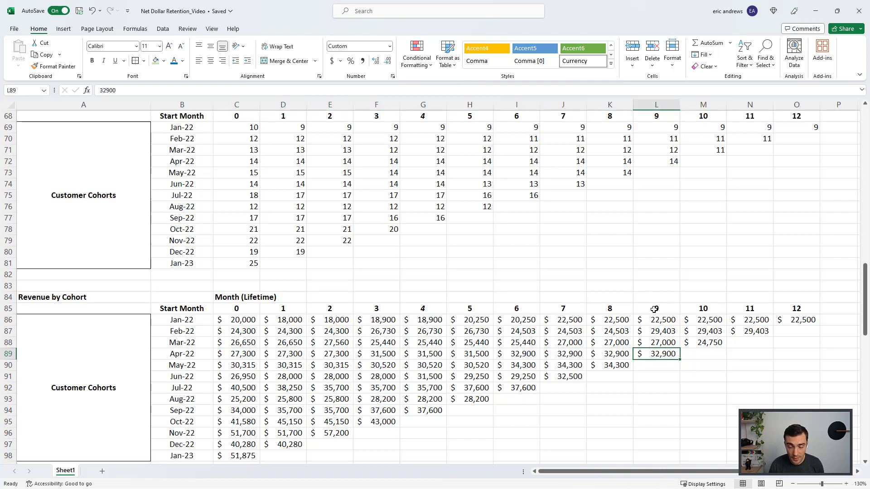
Select the January 2023 diagonal in the Revenue by Cohort table, from Jan-23 at month 0 up to Jan-22 at month 12.
scroll(641, 334, "down", 1)
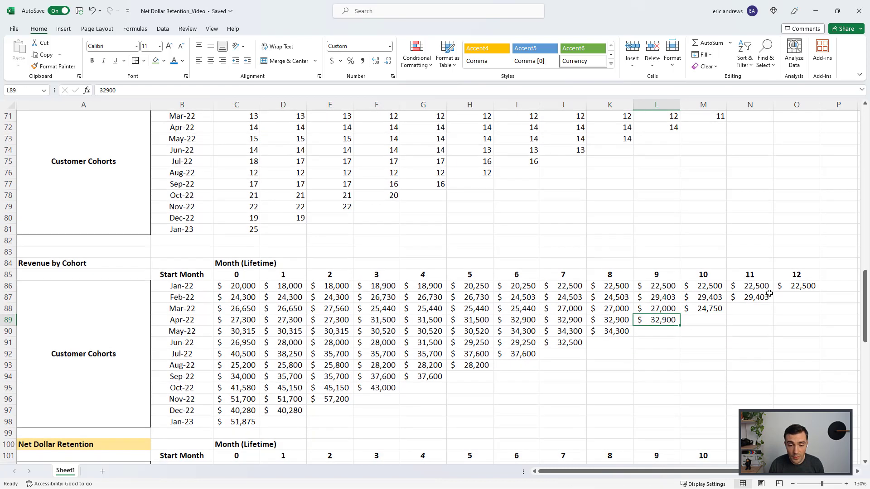
left_click(172, 422)
left_click(238, 422)
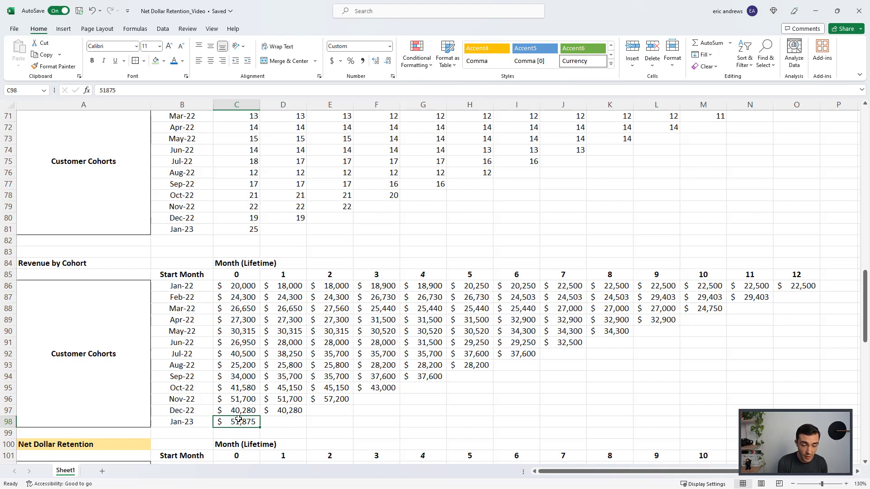
left_click(289, 410, "ctrl")
left_click(334, 399, "ctrl")
left_click(379, 387, "ctrl")
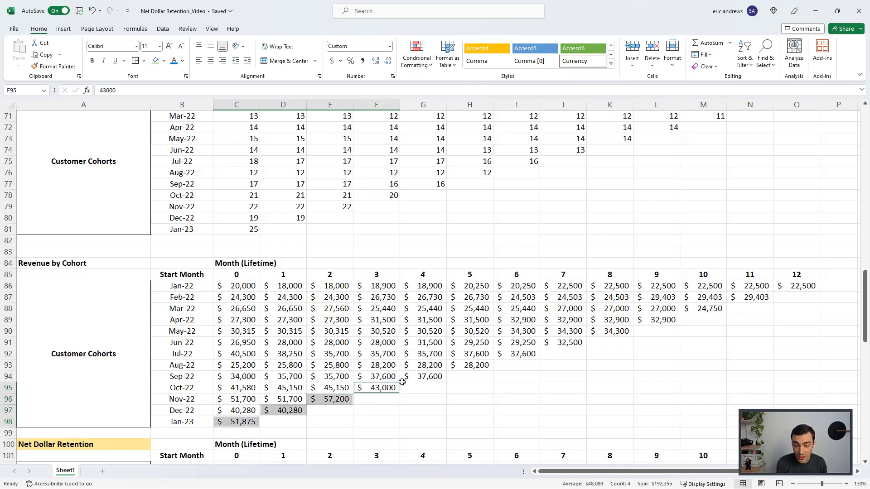
left_click(424, 377, "ctrl")
left_click(481, 365, "ctrl")
left_click(520, 355, "ctrl")
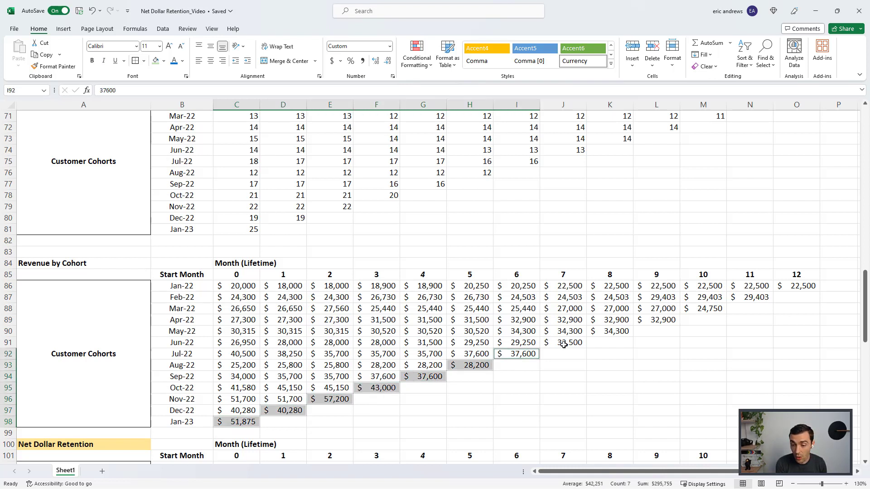
left_click(562, 343, "ctrl")
left_click(610, 332, "ctrl")
left_click(662, 320, "ctrl")
left_click(701, 309, "ctrl")
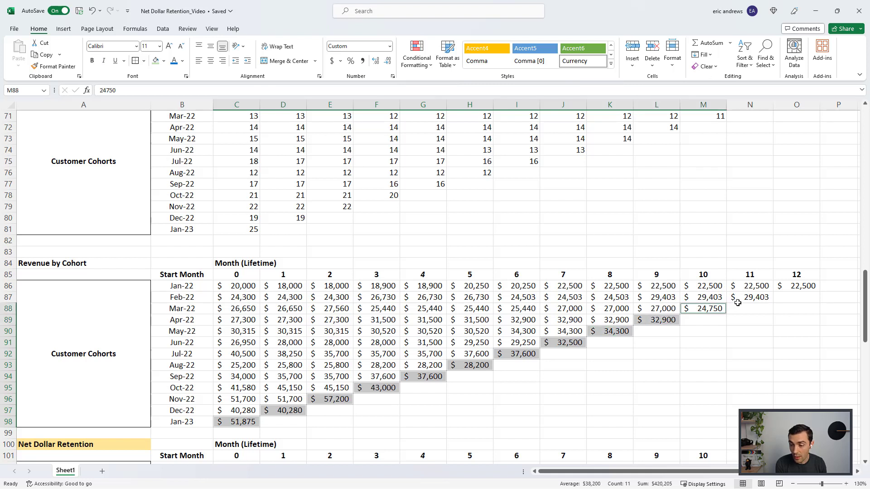
left_click(746, 299, "ctrl")
left_click(792, 289, "ctrl")
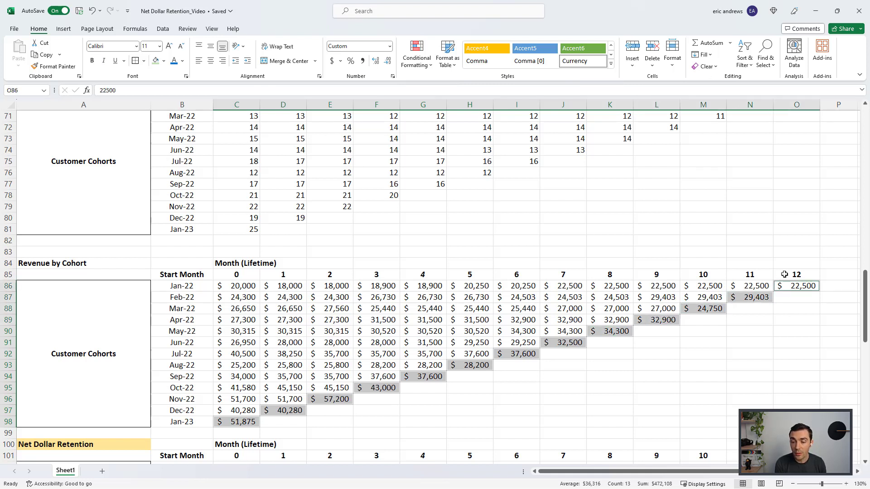
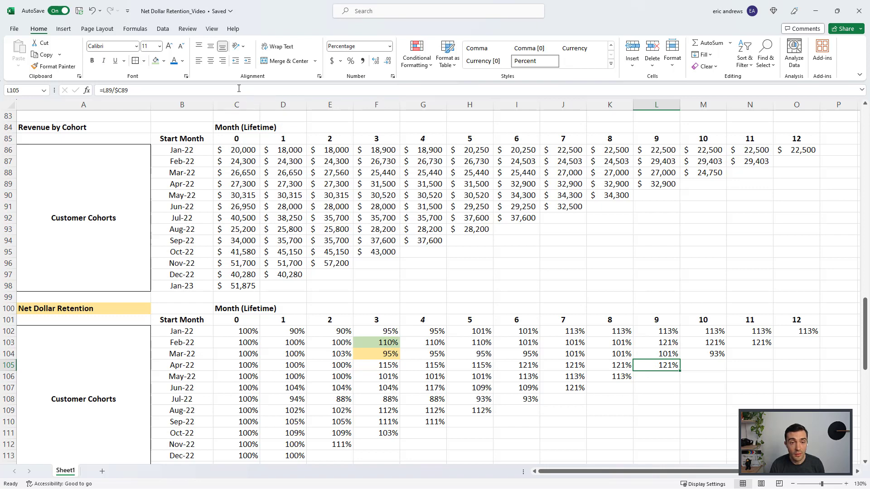
Check the formula behind the Apr-22 month 9 retention, then select the month 9 values for Jan-22 through Mar-22.
key("Return")
key("Up")
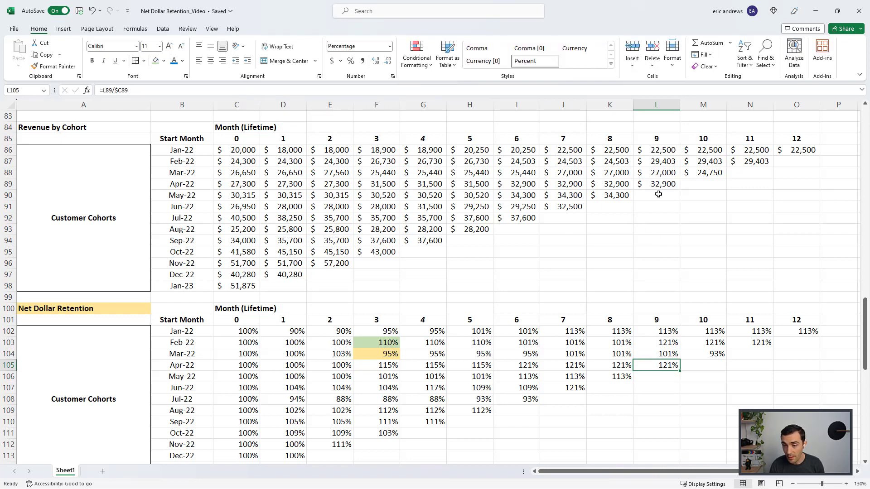
left_click(586, 90)
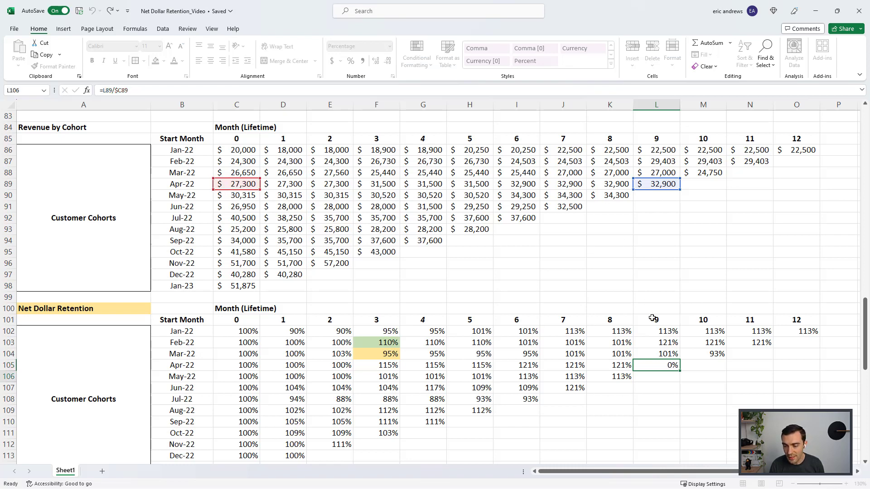
left_click(655, 362)
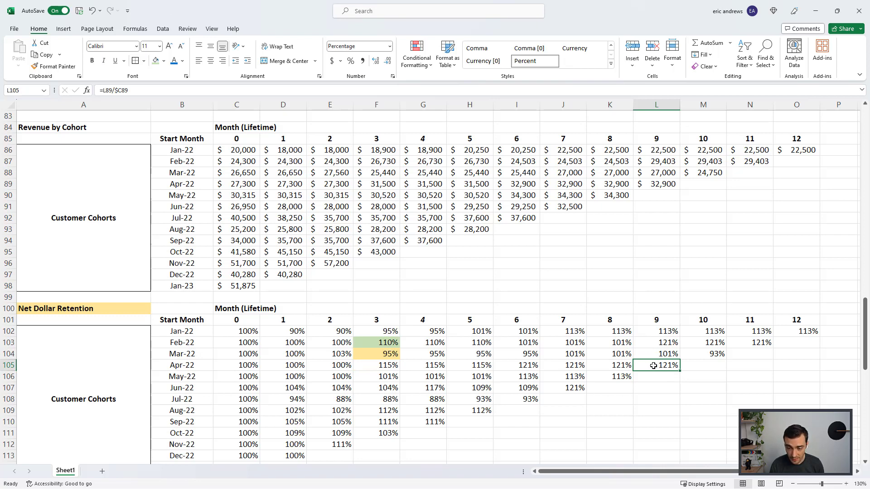
left_click_drag(655, 331, 656, 353)
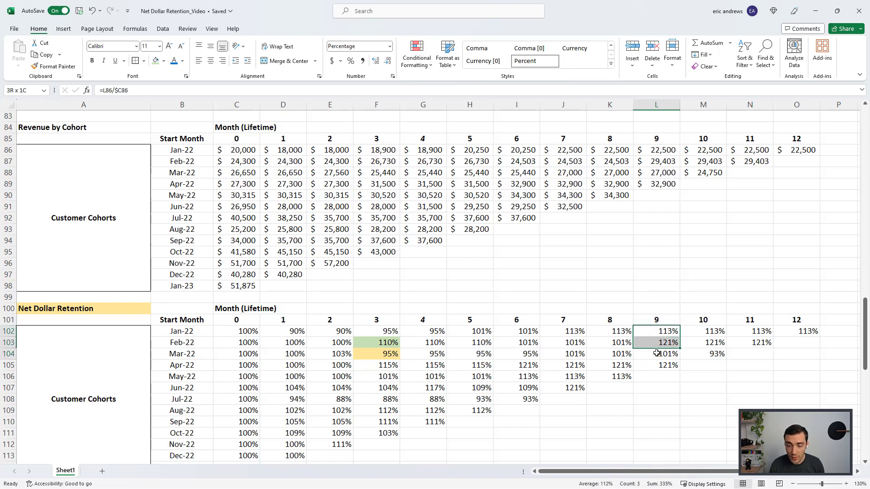
Compare cohorts in the Net Dollar Retention table down the month 4 column, then from Jul-22 through Oct-22 at month 3.
left_click(481, 352)
scroll(505, 303, "down", 1)
left_click_drag(430, 297, 430, 388)
left_click(181, 366)
left_click_drag(381, 366, 386, 399)
left_click(383, 370)
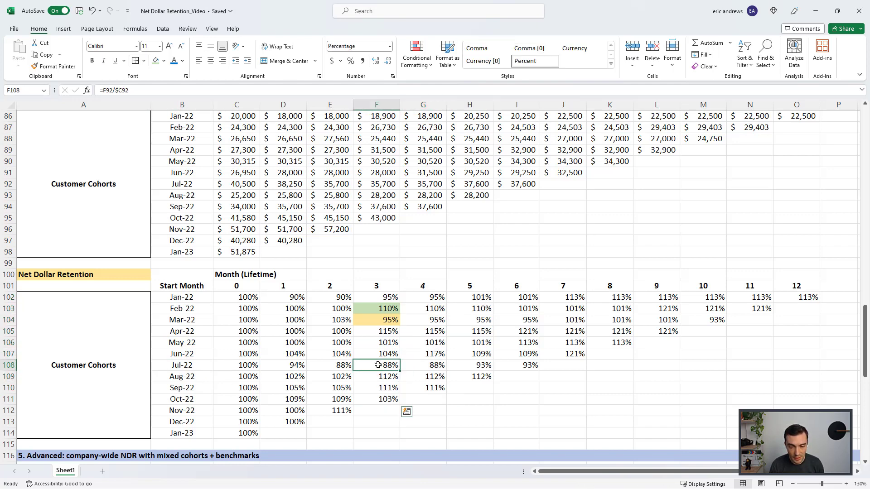
Select month 3 retention for Jan-22 through May-22, then check the Jul-22 to Oct-22 cohorts individually.
left_click_drag(386, 297, 386, 345)
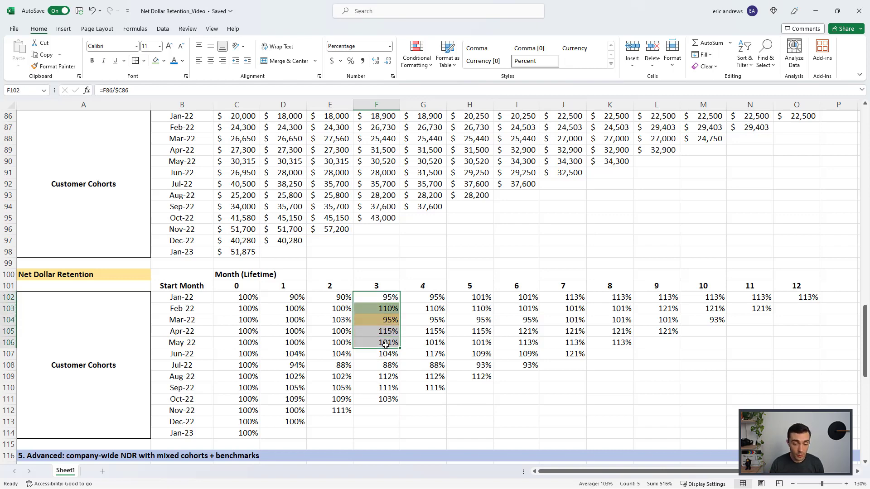
left_click(386, 365)
left_click(385, 399)
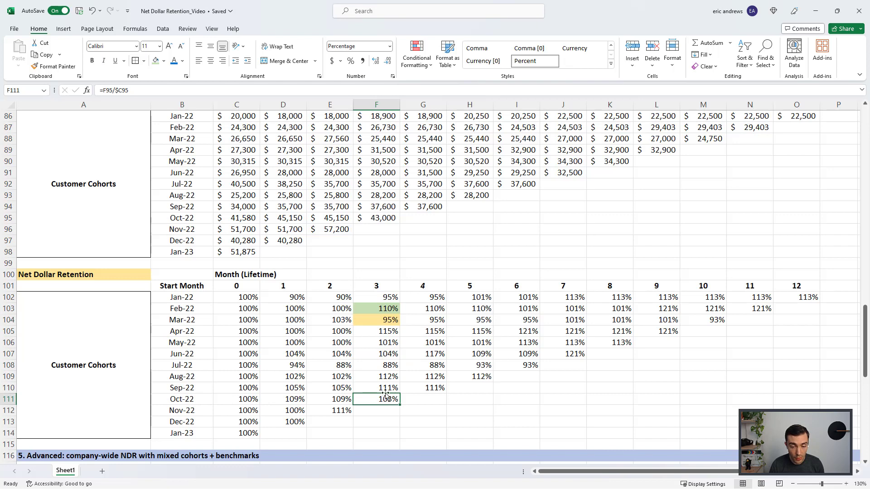
left_click(378, 388)
left_click(378, 376)
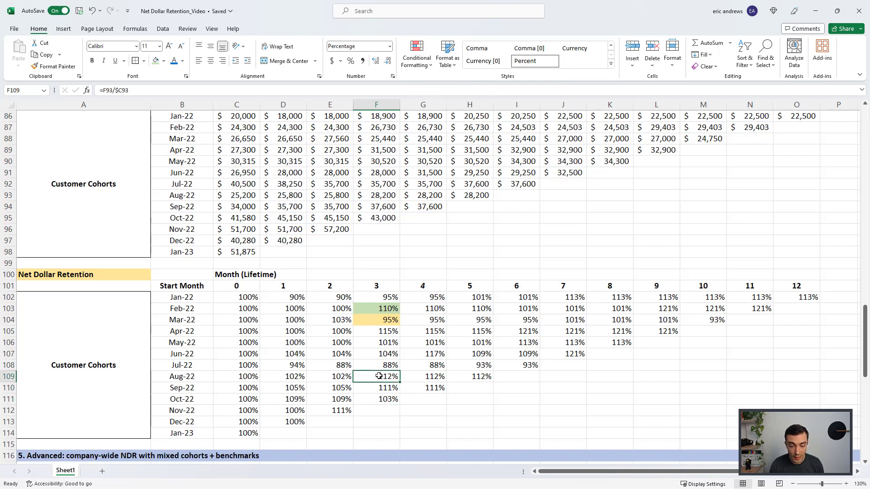
left_click(381, 365)
Go through month 3 retention cohort by cohort from Jan-22 to Jun-22, then select Aug-22 through Oct-22.
left_click(380, 295)
left_click(380, 310)
left_click(382, 327)
left_click(382, 323)
left_click(381, 333)
left_click(382, 344)
left_click(385, 355)
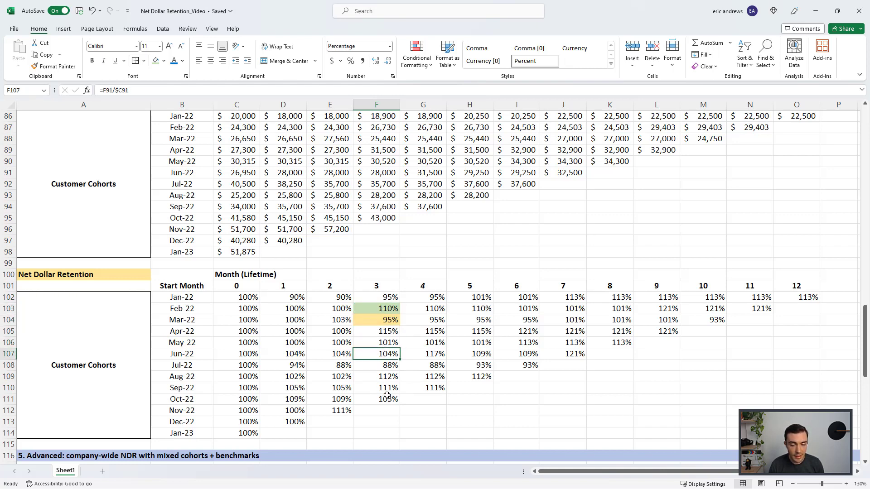
left_click_drag(388, 398, 386, 374)
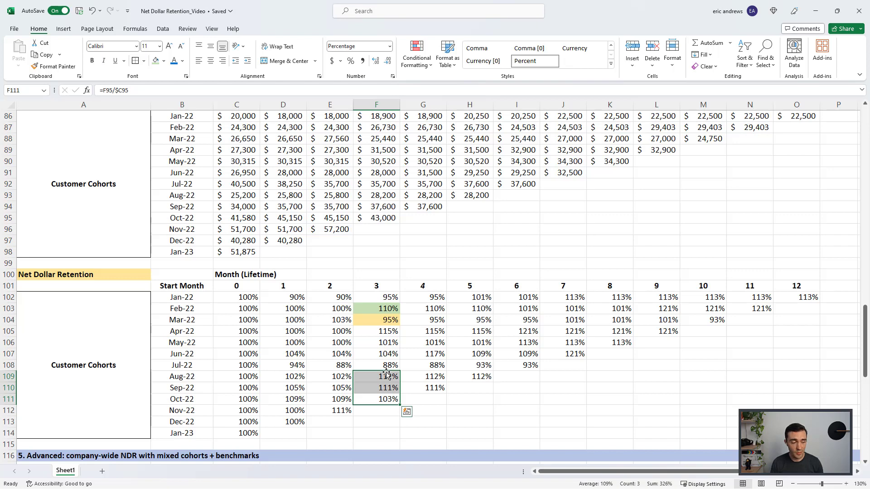
Check the Feb-22 month 3 retention, then review the Mar-22 cohort's retention across its lifetime months.
left_click(379, 310)
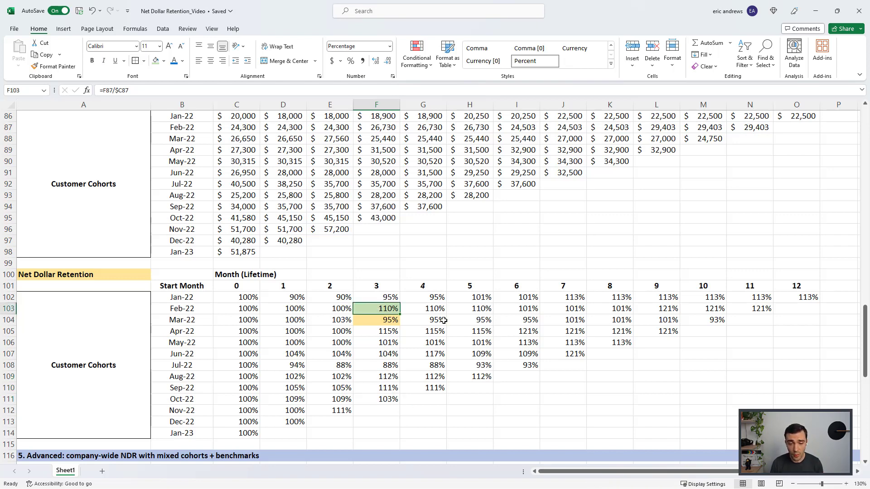
left_click_drag(234, 321, 702, 320)
left_click(657, 319)
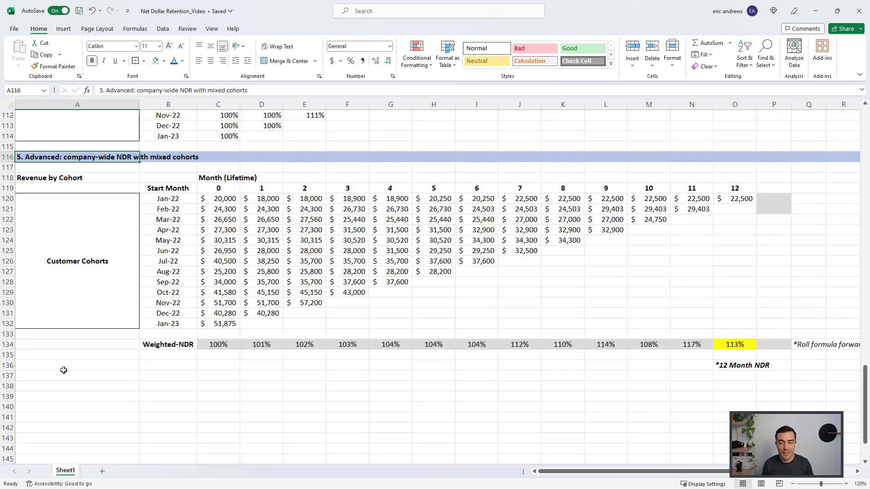
Return to the Net Dollar Retention table and select the Jun-22 cohort's month 4 retention.
scroll(181, 271, "up", 6)
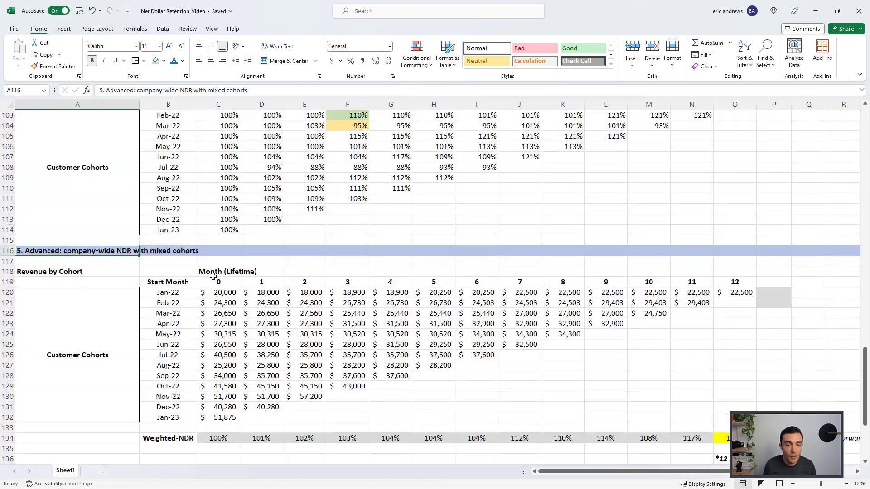
left_click(348, 270)
left_click(311, 252)
left_click(390, 250)
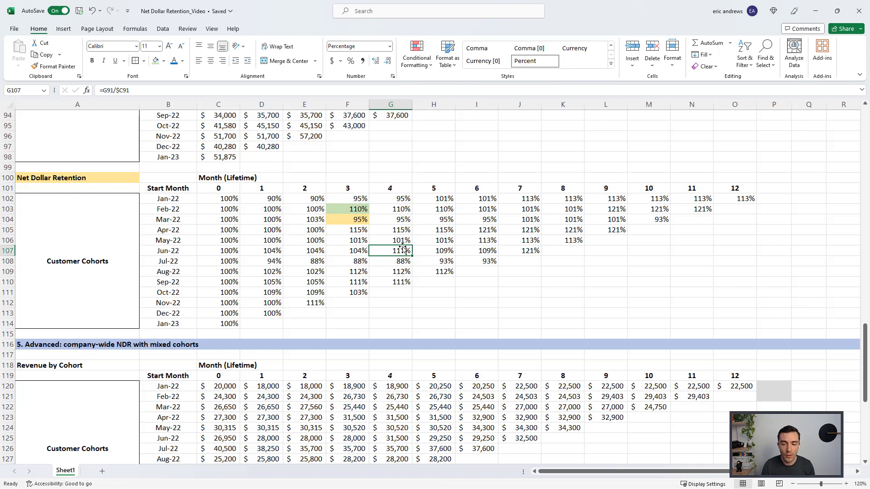
Inspect the month 0 Weighted-NDR formula in the company-wide NDR section, then exit without changing it.
scroll(395, 230, "down", 4)
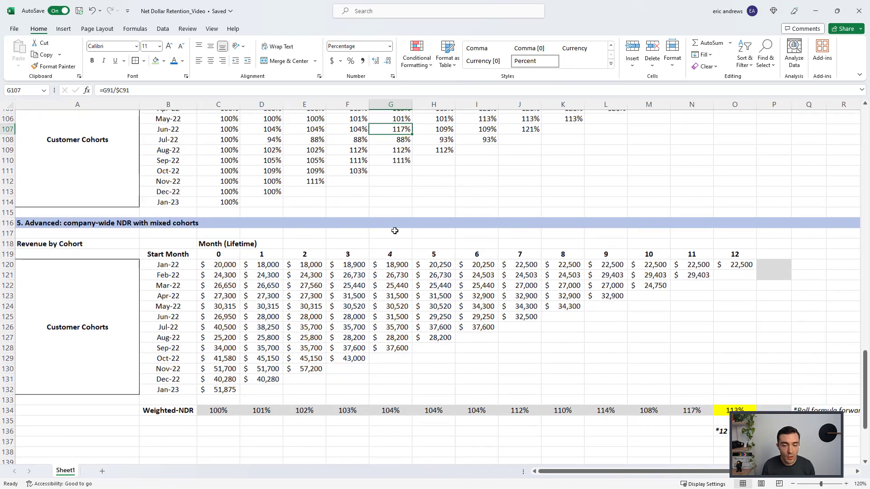
left_click(166, 406)
left_click(214, 406)
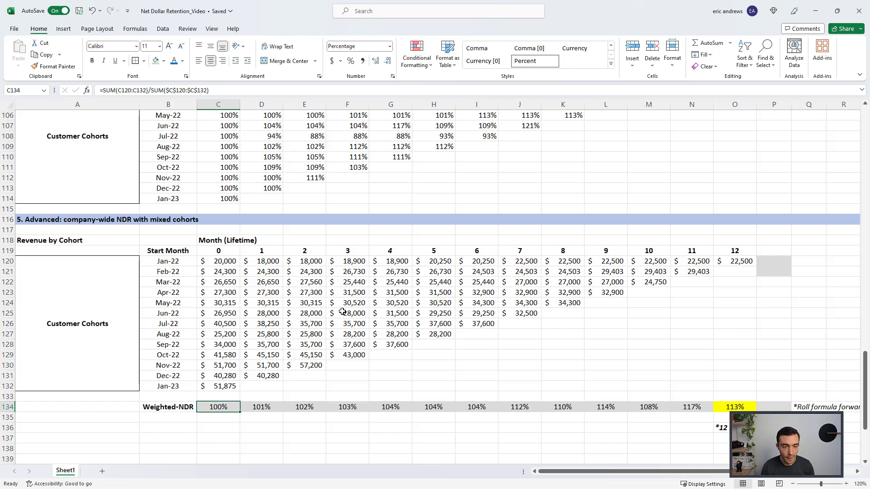
scroll(343, 310, "down", 1)
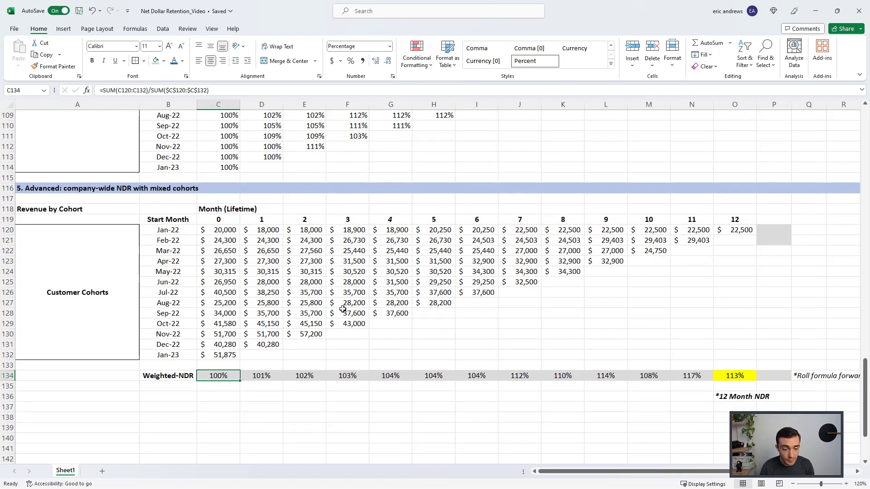
key("F2")
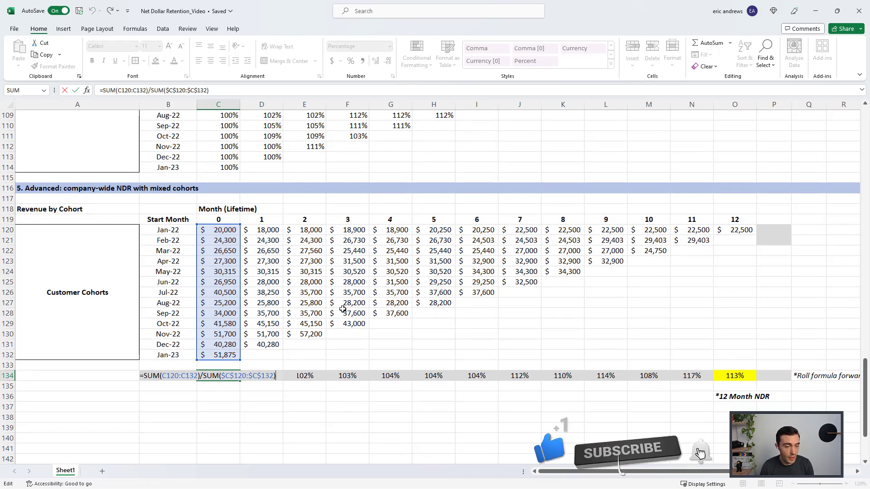
key("Escape")
Inspect the Weighted-NDR formulas for months 1, 2 and 3, comparing their numerator and denominator cohort ranges.
key("Right")
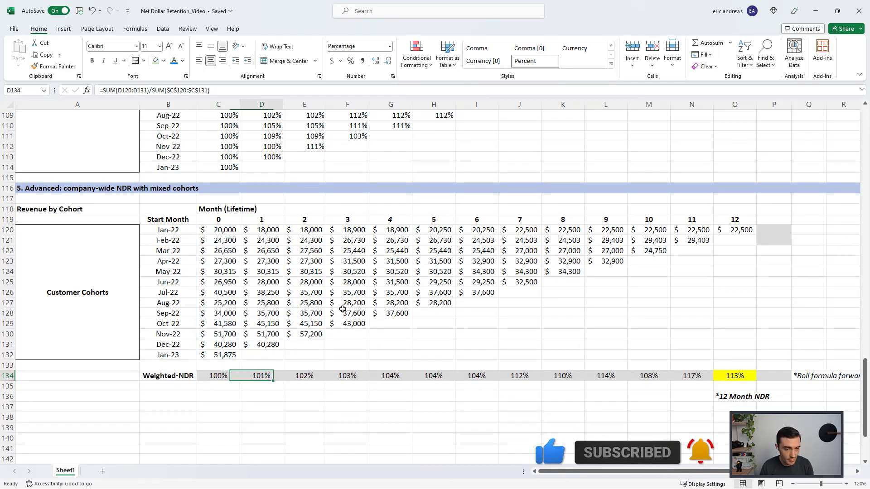
key("F2")
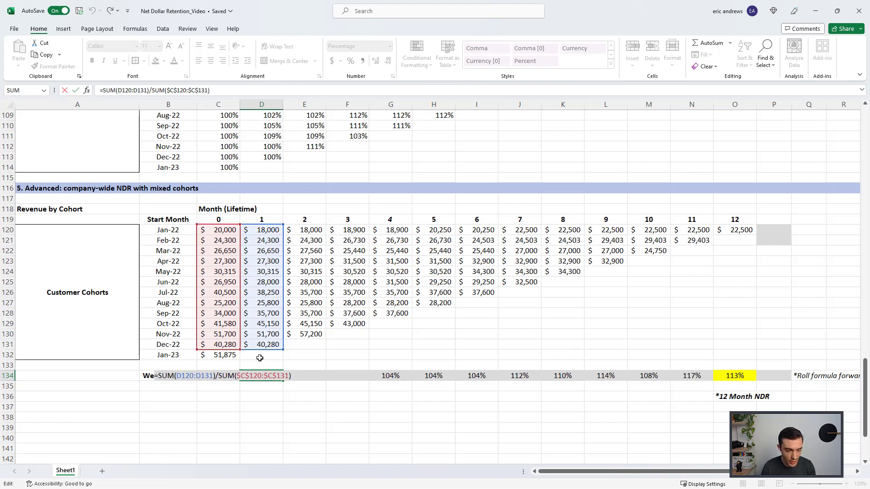
key("Return")
left_click(312, 376)
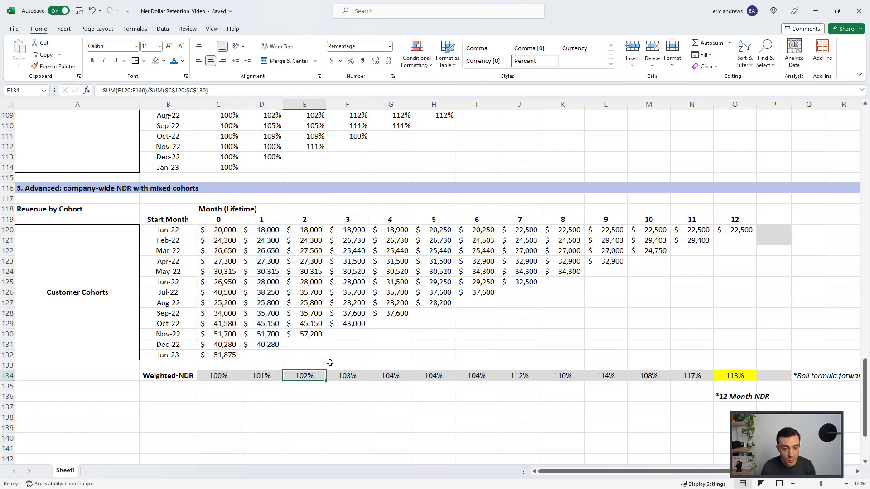
key("F2")
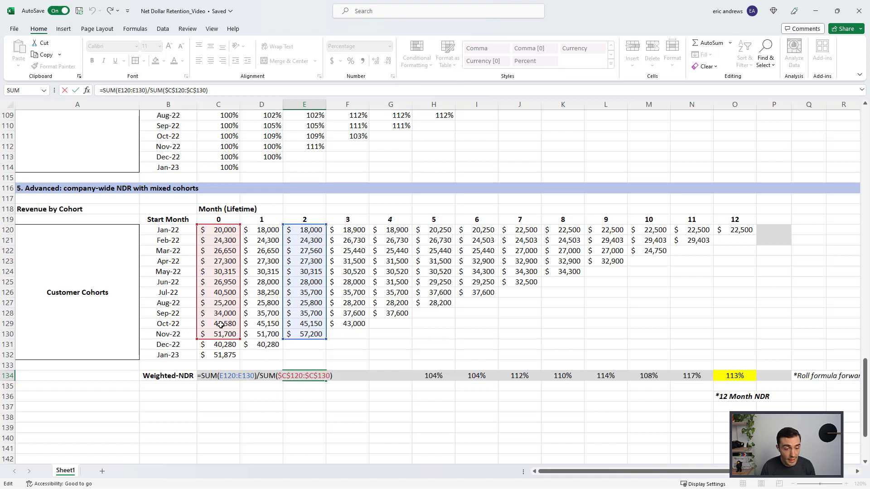
key("Return")
left_click(328, 376)
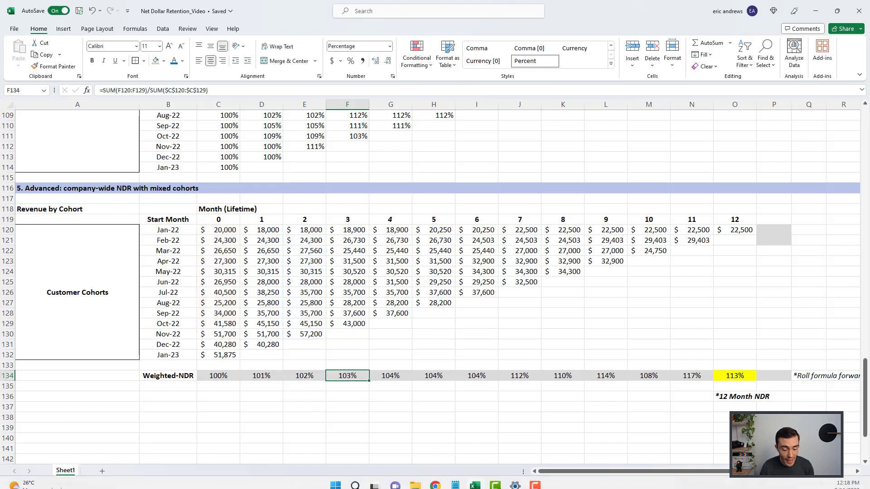
key("F2")
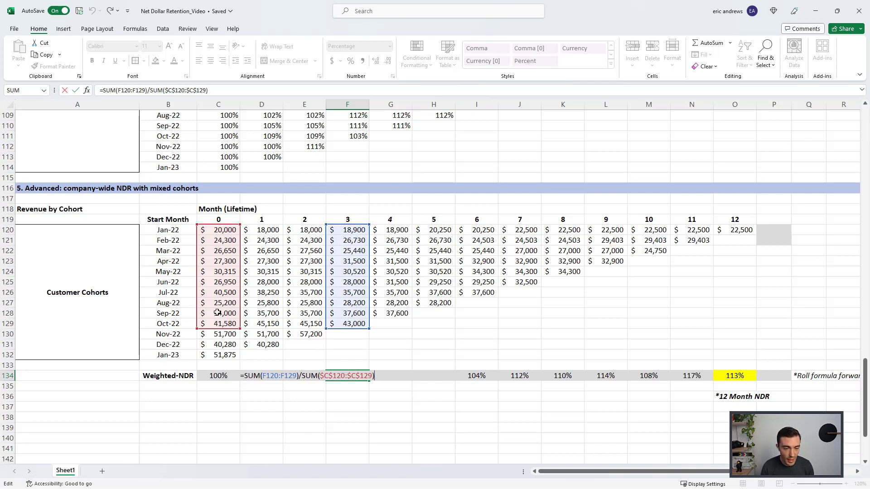
key("Return")
key("Up")
Inspect the Weighted-NDR formulas for months 4 and 5, leaving both unchanged.
key("Right")
key("F2")
key("Escape")
key("Right")
key("F2")
key("Escape")
key("Left")
key("Right")
key("F2")
key("Escape")
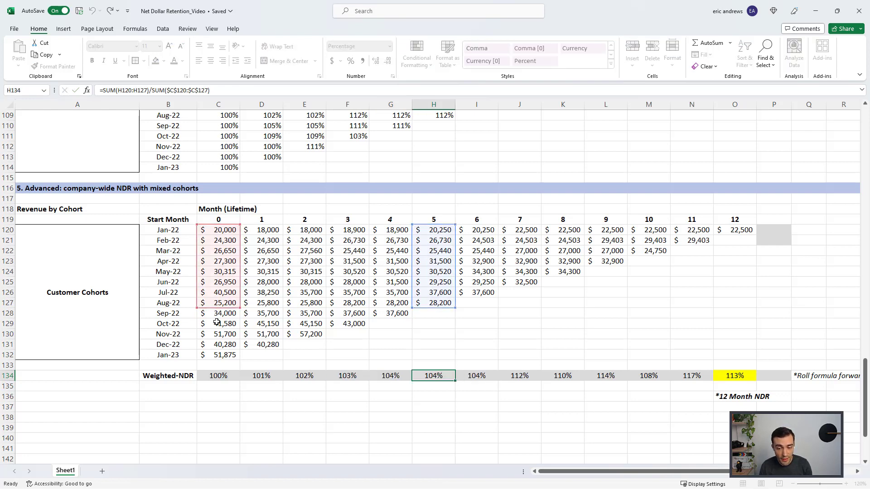
Check the cell ranges used by the Weighted-NDR formulas for months 6, 7 and 8.
key("Right")
key("F2")
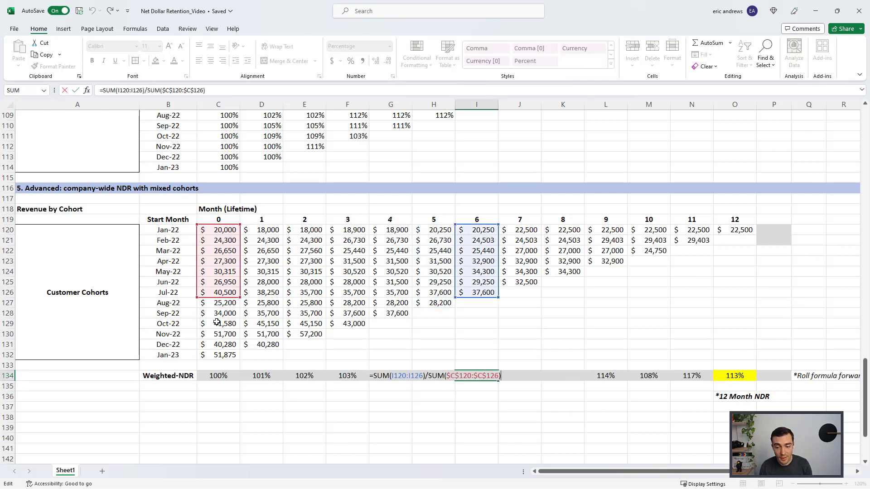
key("Escape")
key("Right")
key("F2")
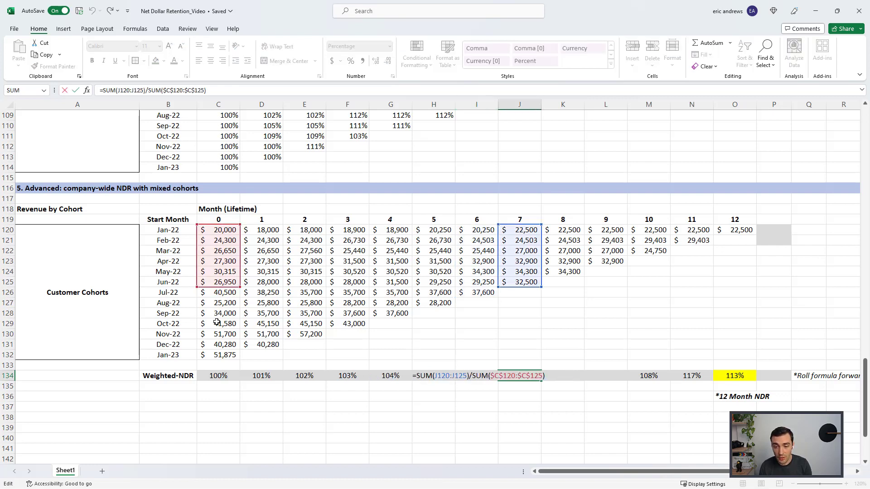
key("Escape")
key("Right")
key("F2")
key("Escape")
Check the cell ranges used by the Weighted-NDR formulas for months 9, 10 and 11.
key("Right")
key("F2")
key("Escape")
key("Right")
key("F2")
key("Escape")
key("Right")
key("F2")
key("Escape")
Inspect the highlighted month 12 Weighted-NDR formula in O134 and its Jan-22 cohort references.
key("Right")
key("F2")
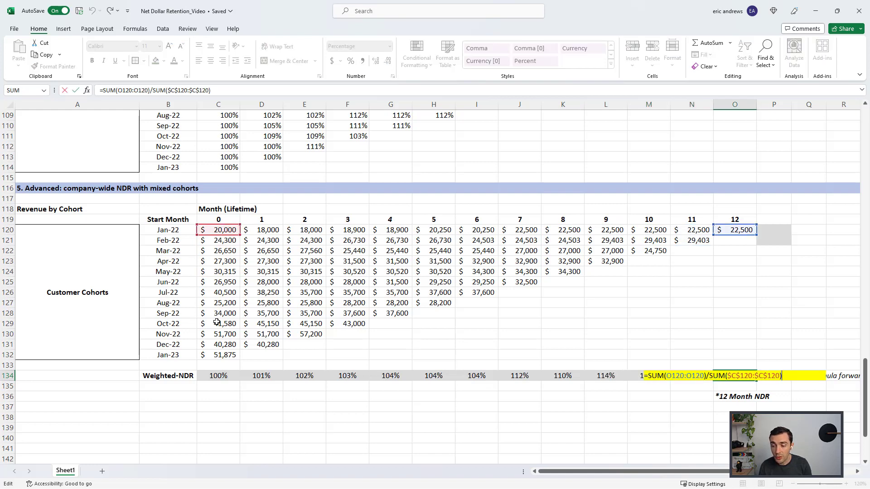
key("Escape")
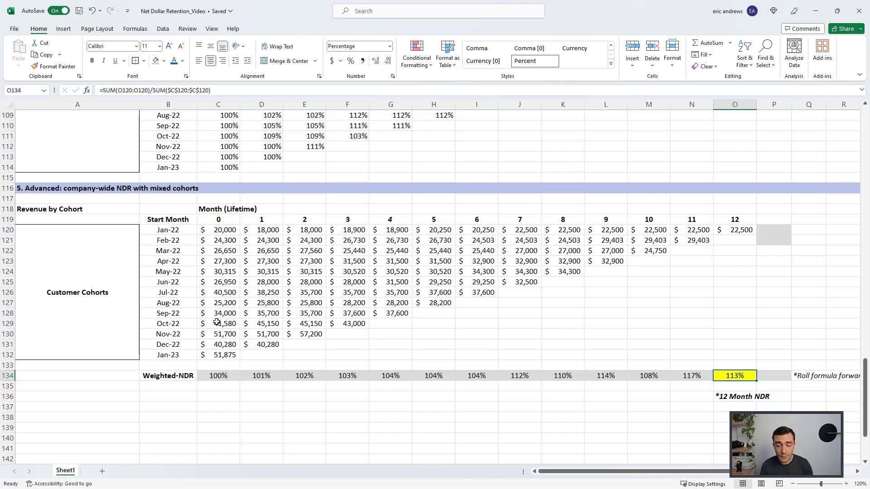
key("F2")
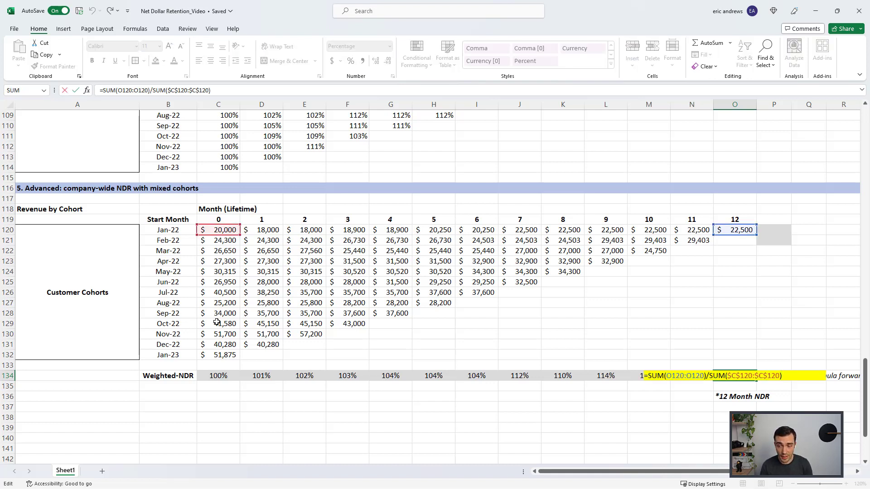
key("Escape")
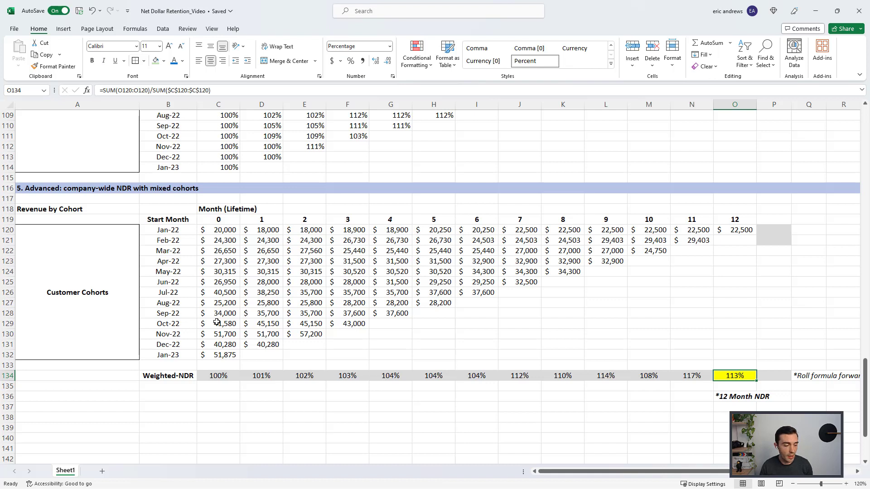
Enter 23000 in P120 for the Jan-22 cohort and 30000 in P121 on the Feb-22 row.
left_click(776, 231)
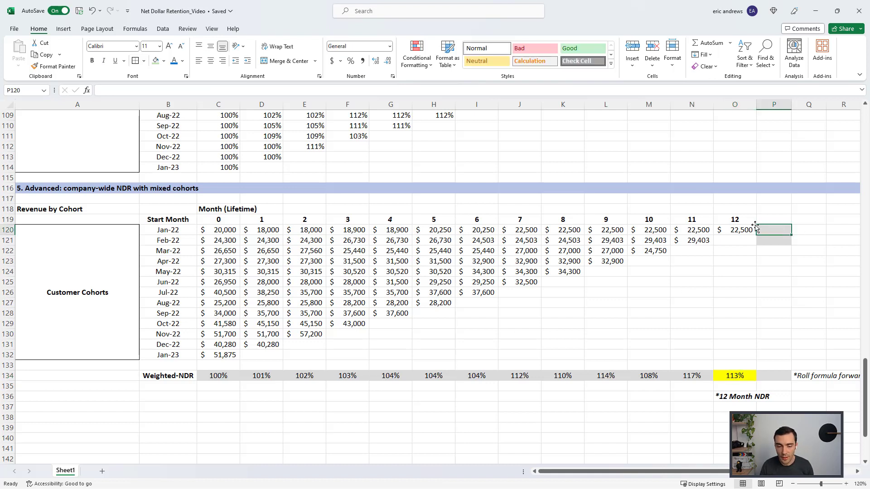
type("23000")
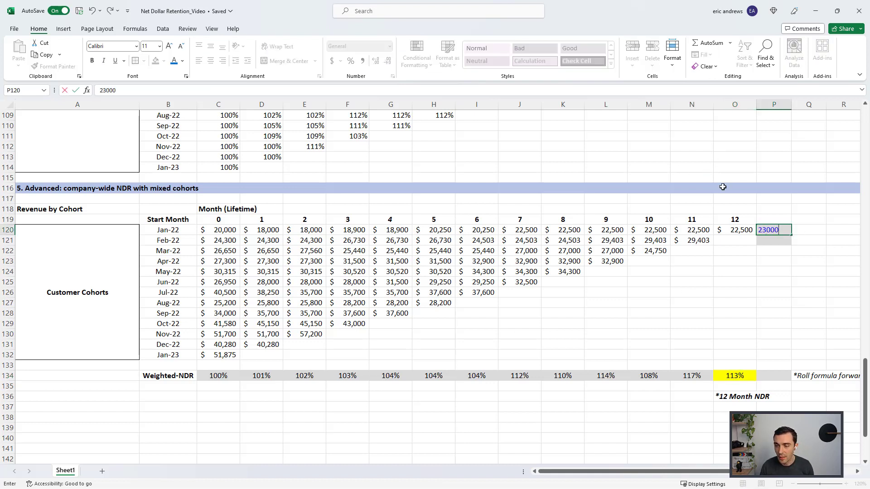
key("ctrl+Return")
key("Down")
type("30")
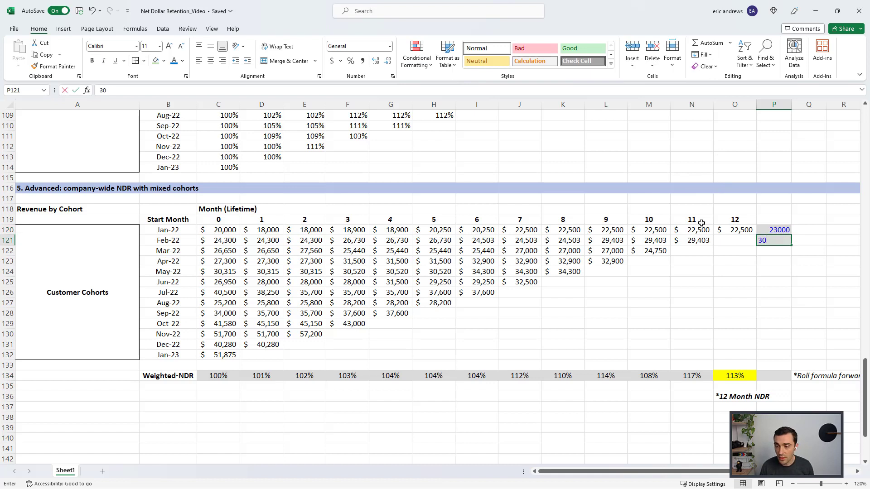
type("000")
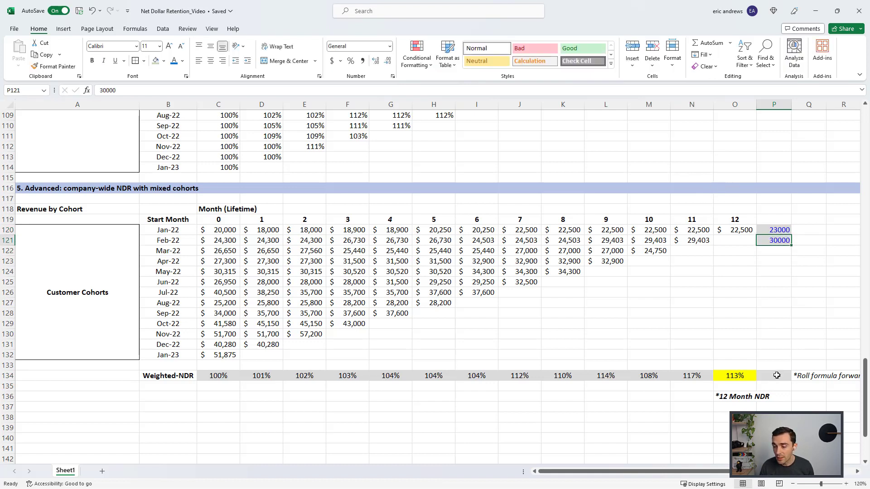
Enter the rolled-forward Weighted-NDR formula in P134, dividing the sum of P120:P121 by the sum of D120:D121.
left_click(775, 376)
key("Left")
key("Right")
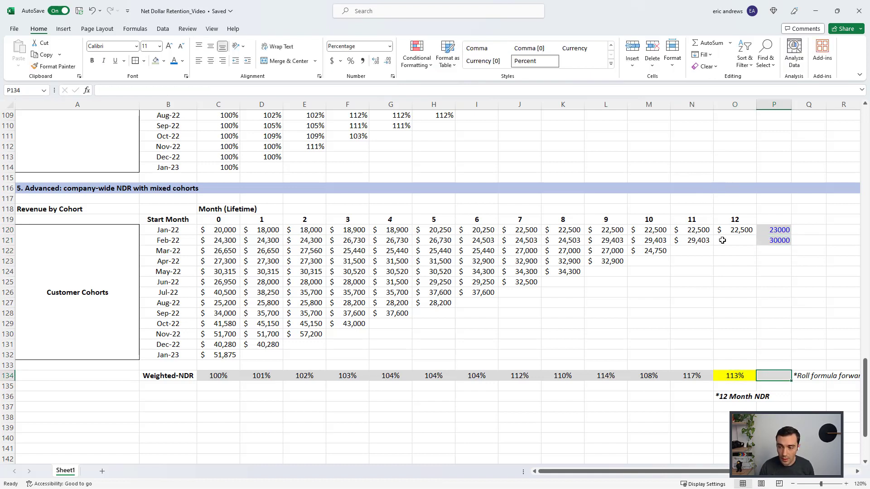
type("=sum(")
key("Up")
key("Up")
key("Up")
key("Up")
key("Up")
key("Up")
key("Up")
key("Up")
key("Up")
key("Up")
key("Up")
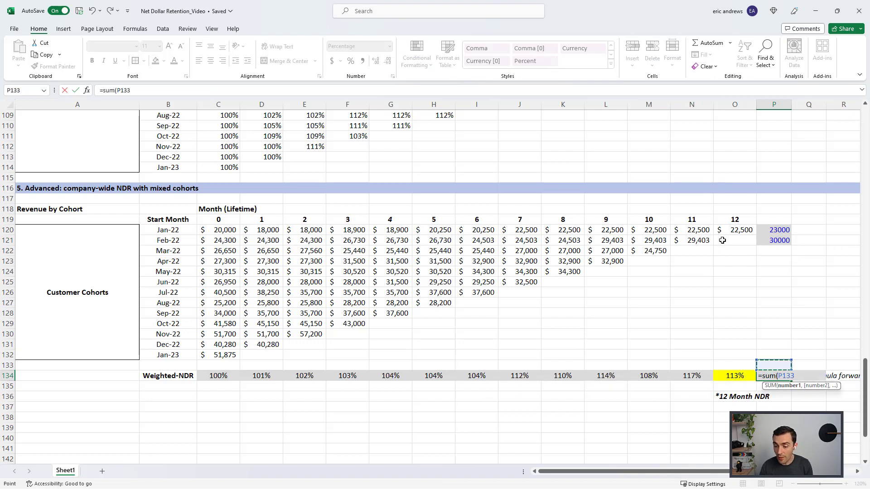
key("Up")
key("Up")
key("Up")
key("shift+Down")
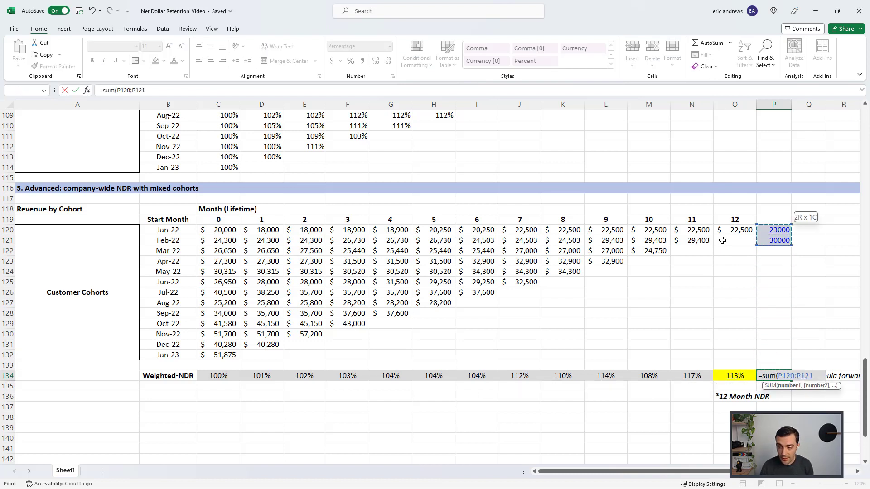
type(")/sum(")
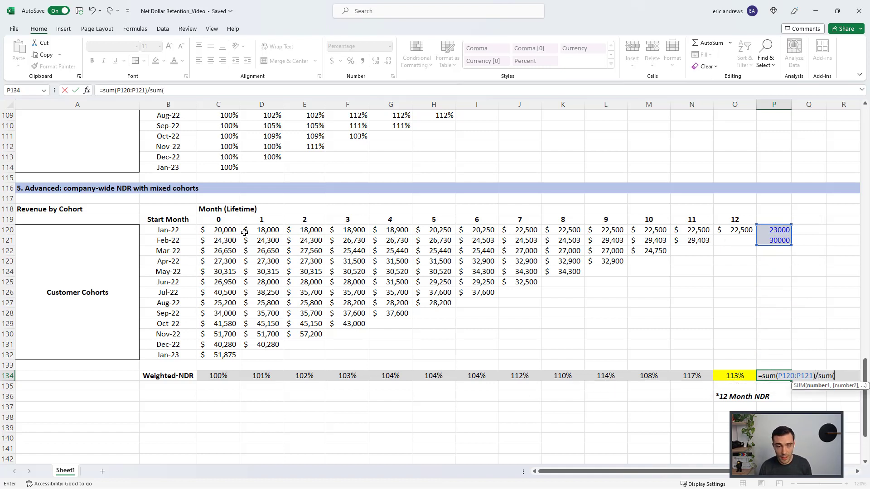
left_click_drag(254, 231, 256, 241)
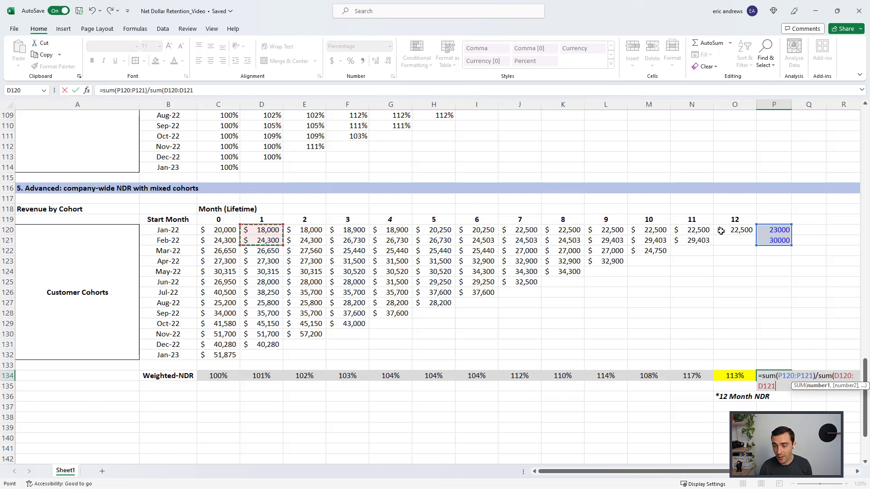
key("Return")
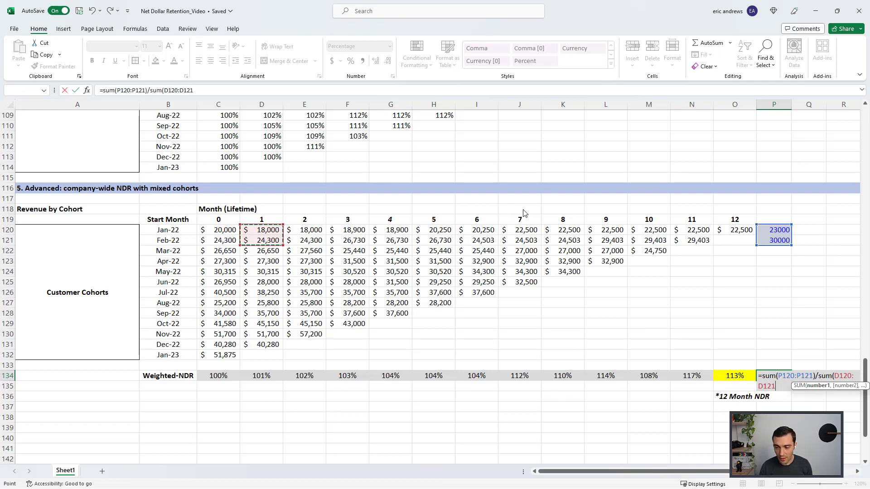
key("Return")
Review the month 12 Weighted-NDR beside the rolled-forward value in P134, its note, and the revenue inputs in P120:P121.
left_click(730, 376)
left_click(726, 396)
left_click(783, 393)
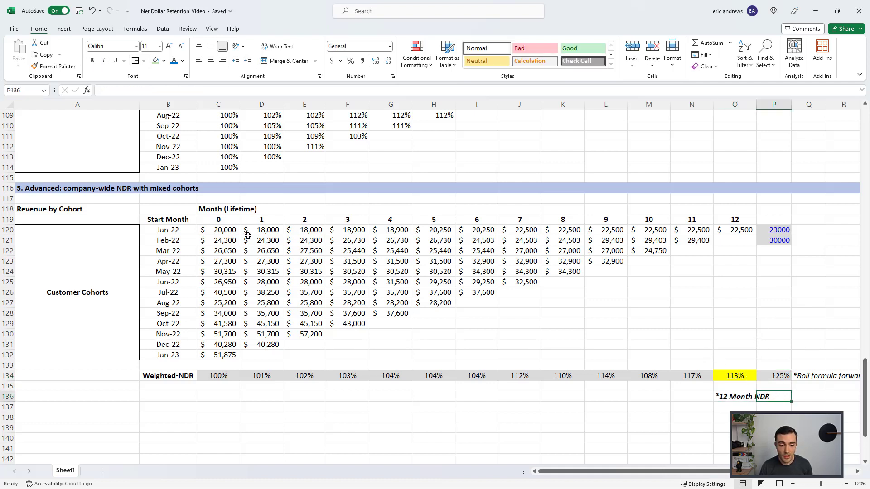
left_click(786, 379)
left_click(804, 376)
key("Left")
left_click(806, 375)
left_click_drag(774, 231, 774, 242)
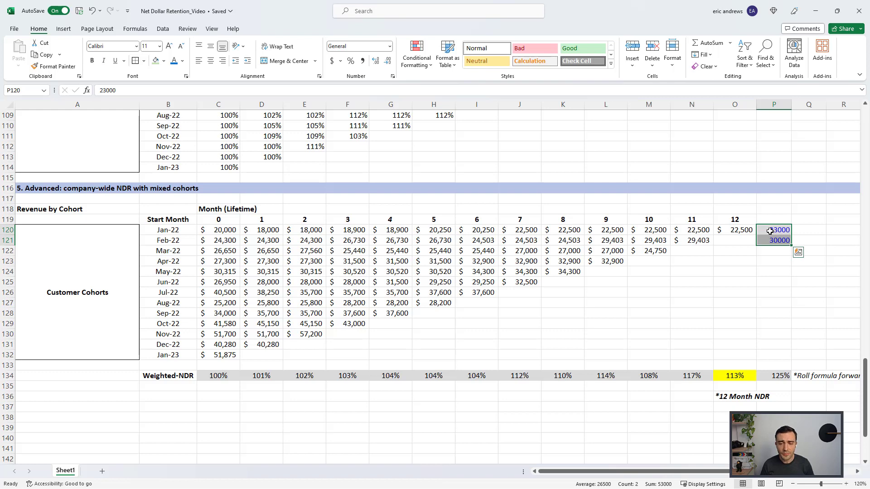
key("Escape")
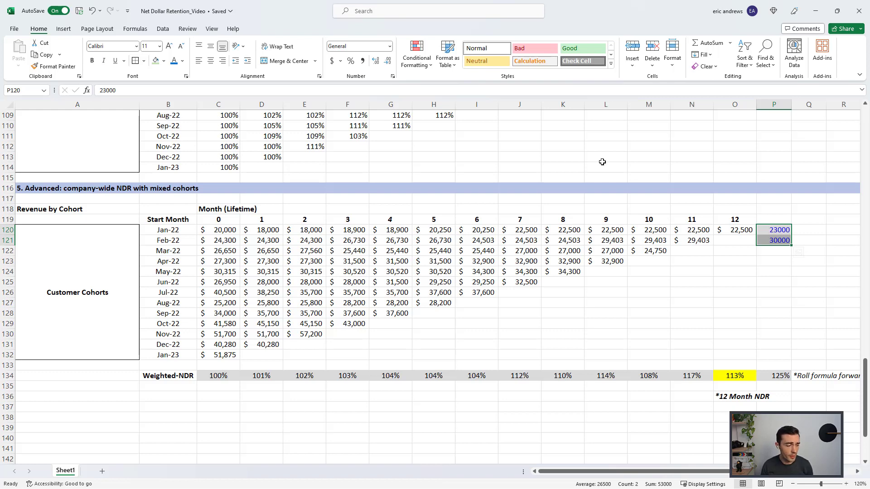